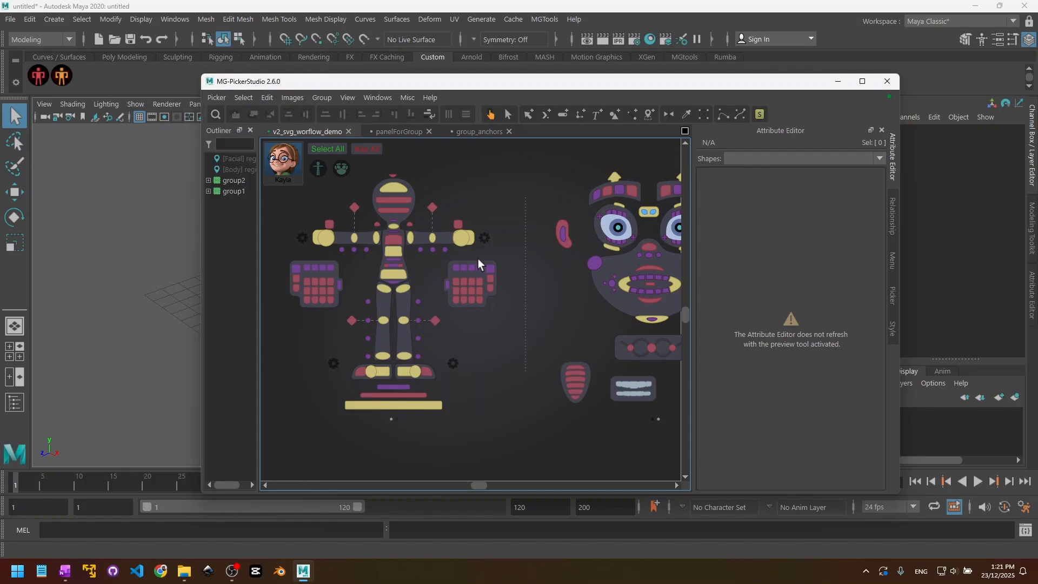
- In the panelForGroup picker, set the FakeGroup panel's opacity to 0 and make its frame invisible
{"action": "left_click", "coordinate": [403, 132]}
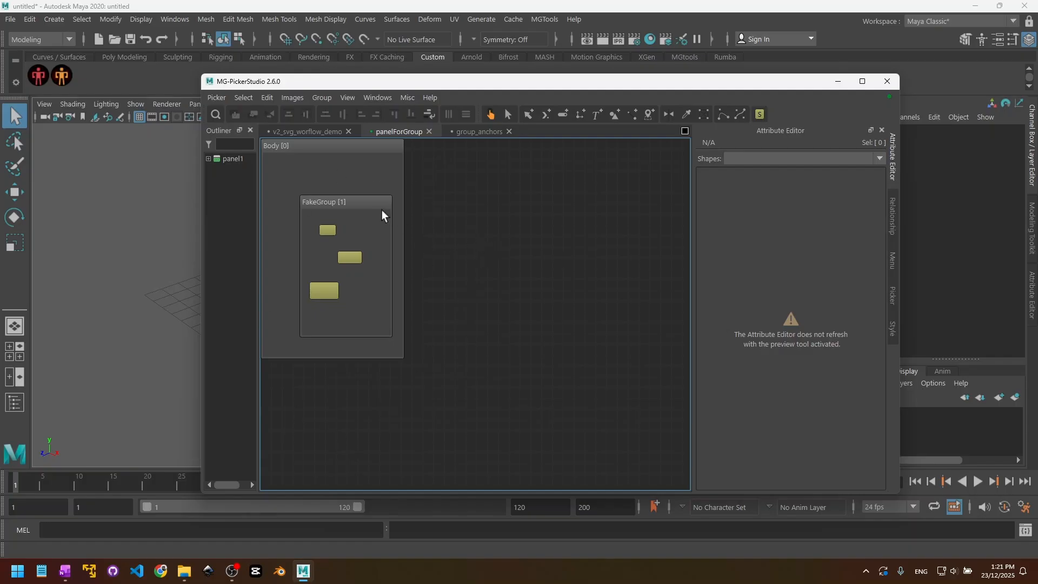
{"action": "left_click", "coordinate": [507, 115]}
{"action": "left_click", "coordinate": [340, 206]}
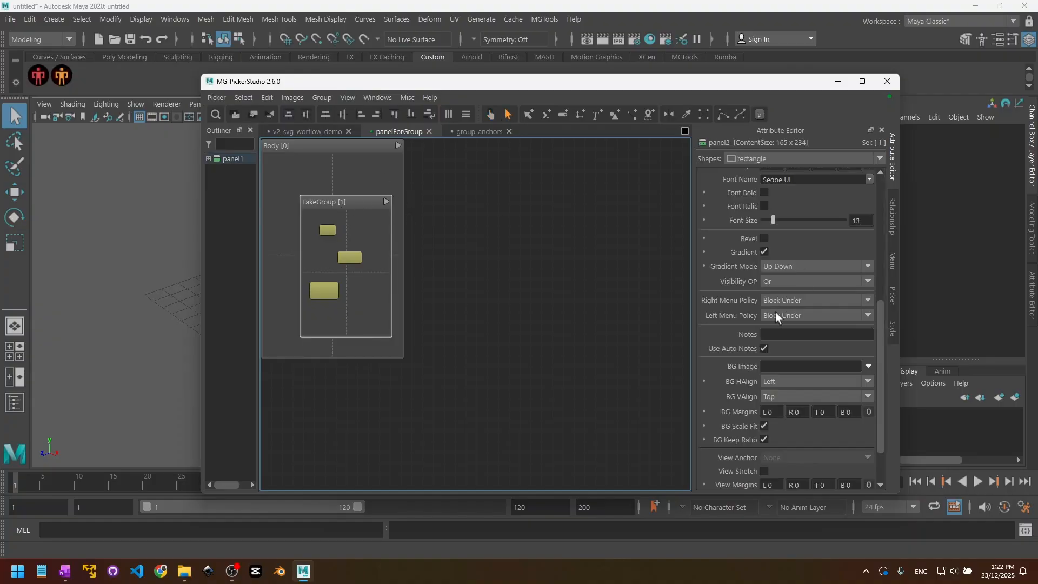
{"action": "scroll", "coordinate": [725, 352], "scroll_direction": "up", "scroll_amount": 10}
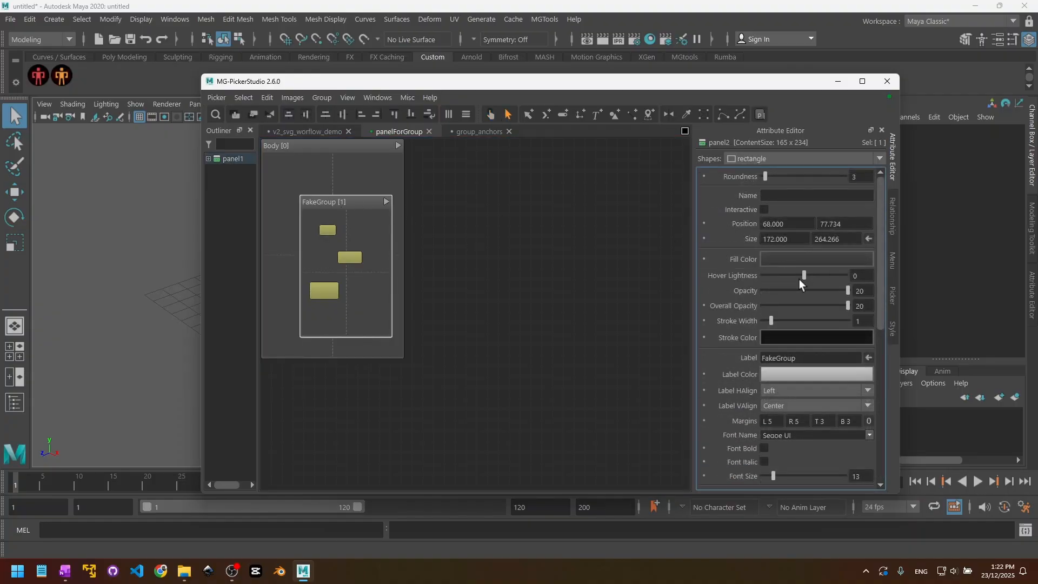
{"action": "left_click_drag", "start_coordinate": [799, 290], "coordinate": [649, 300]}
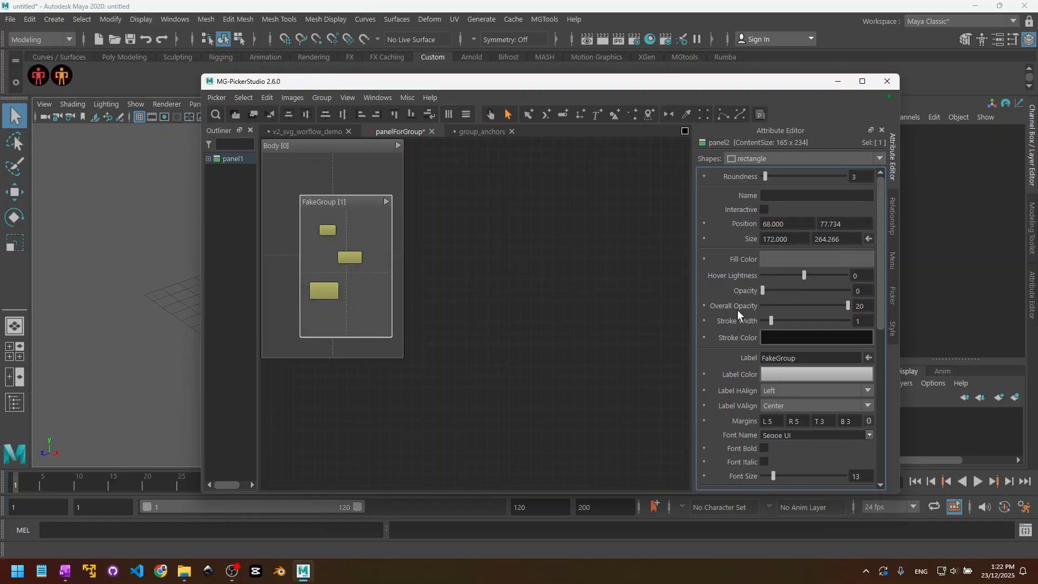
{"action": "scroll", "coordinate": [737, 310], "scroll_direction": "down", "scroll_amount": 15}
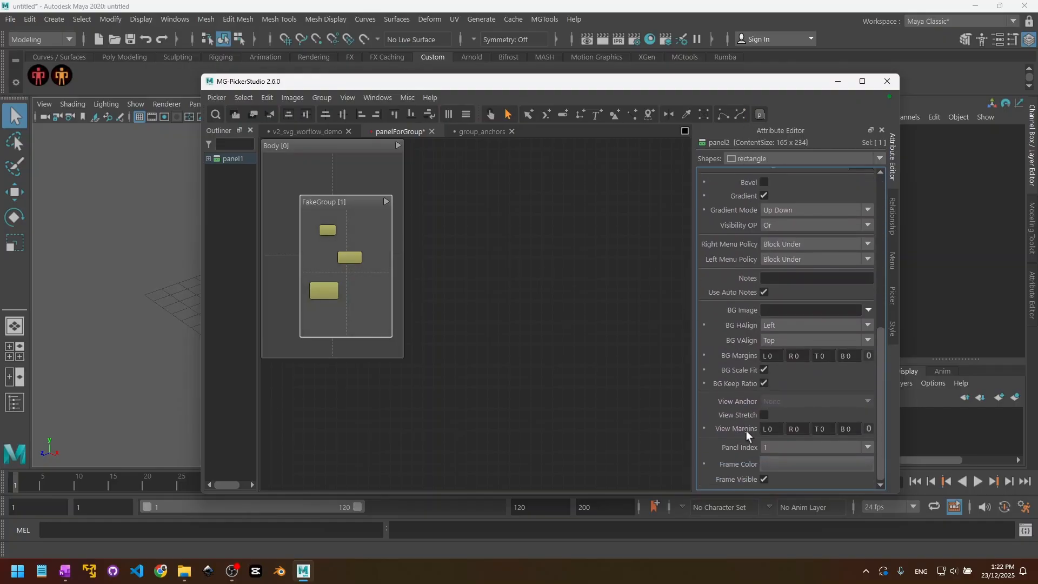
{"action": "left_click", "coordinate": [764, 480]}
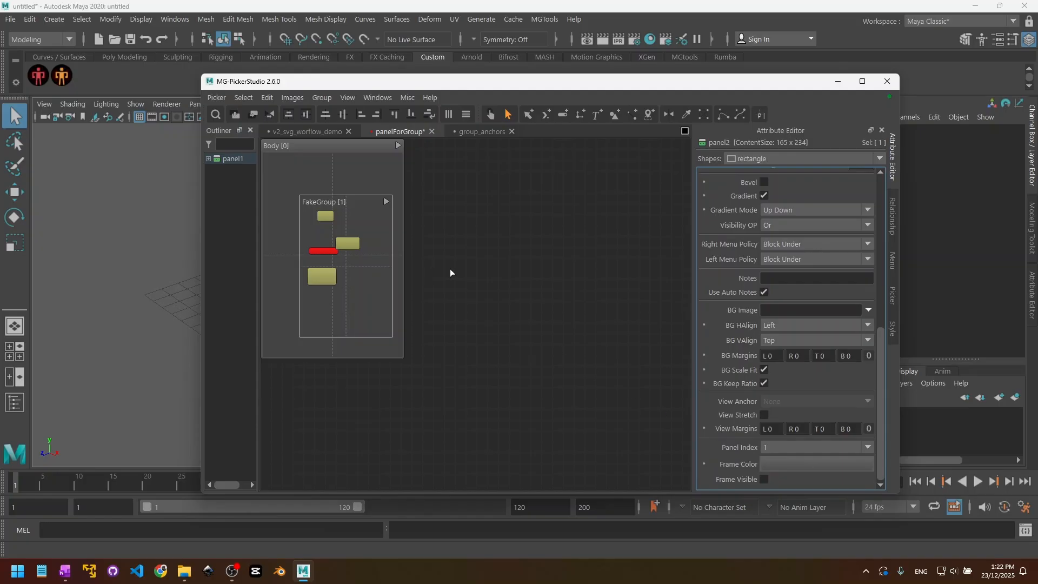
- Clear the label text of the FakeGroup panel
{"action": "scroll", "coordinate": [741, 193], "scroll_direction": "up", "scroll_amount": 10}
{"action": "scroll", "coordinate": [721, 319], "scroll_direction": "up", "scroll_amount": 1}
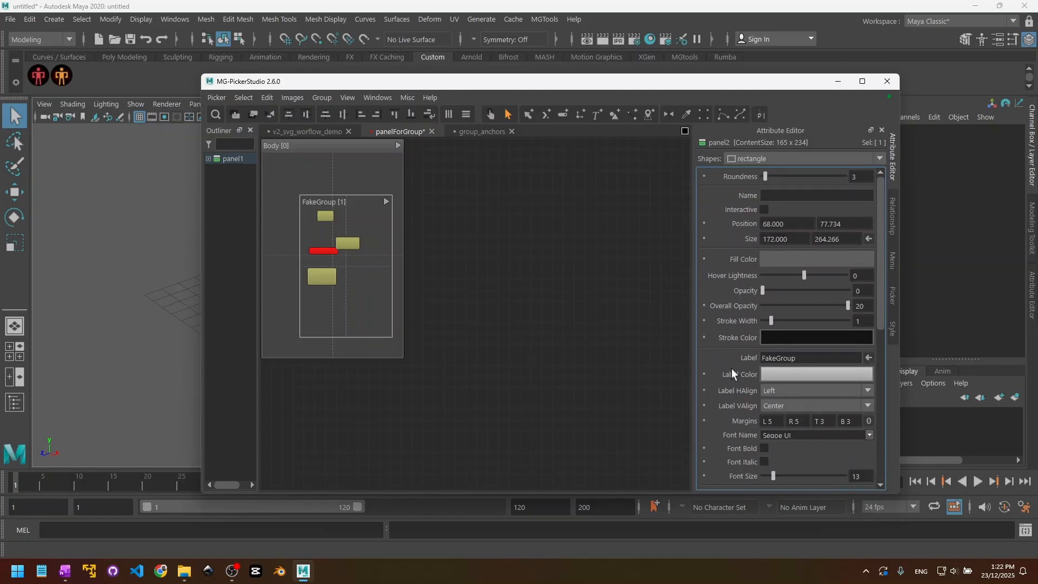
{"action": "left_click_drag", "start_coordinate": [809, 359], "coordinate": [689, 358]}
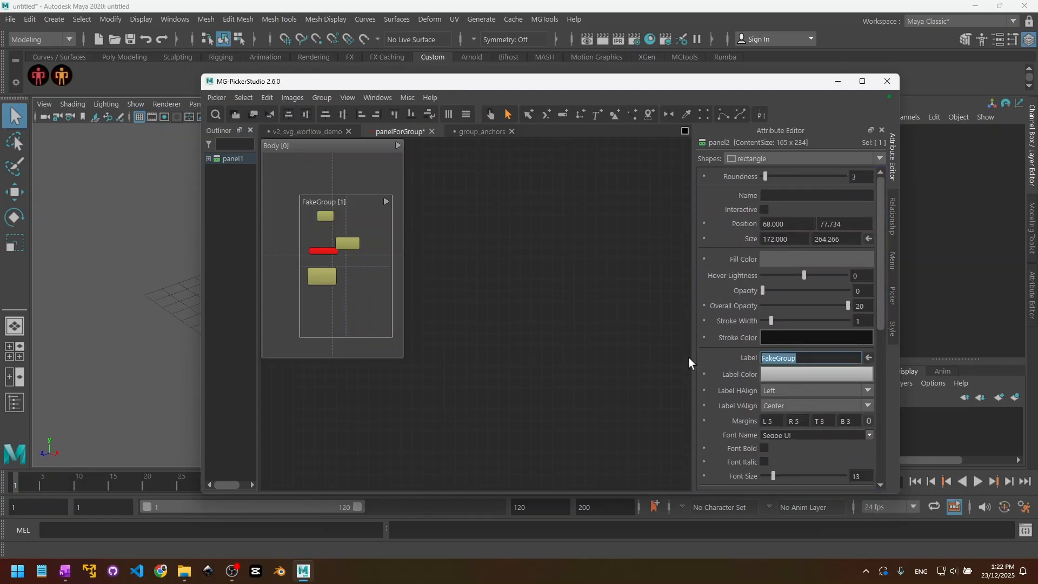
{"action": "key", "text": "BackSpace"}
{"action": "scroll", "coordinate": [723, 377], "scroll_direction": "down", "scroll_amount": 10}
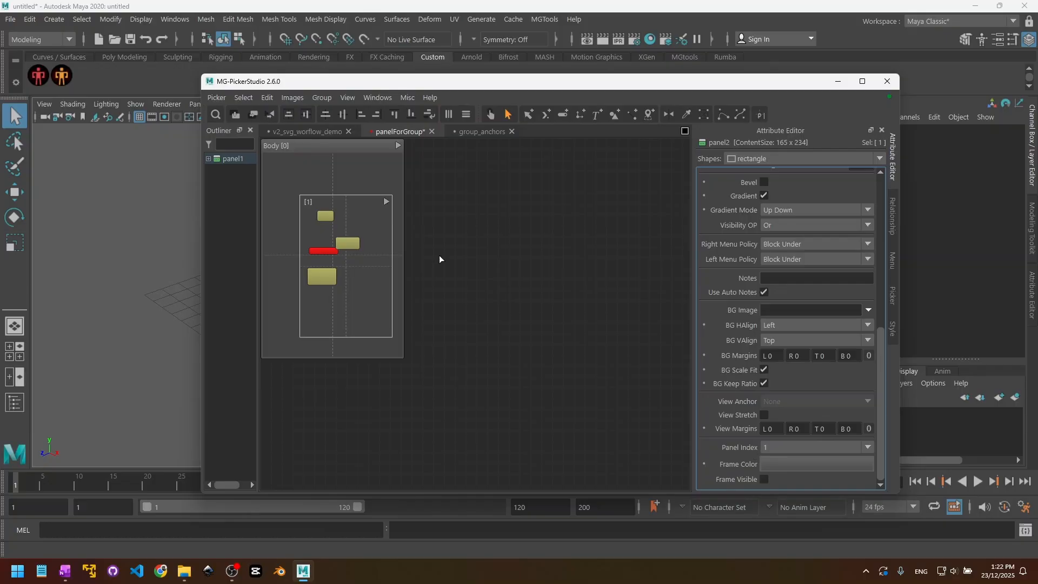
{"action": "key", "text": "f"}
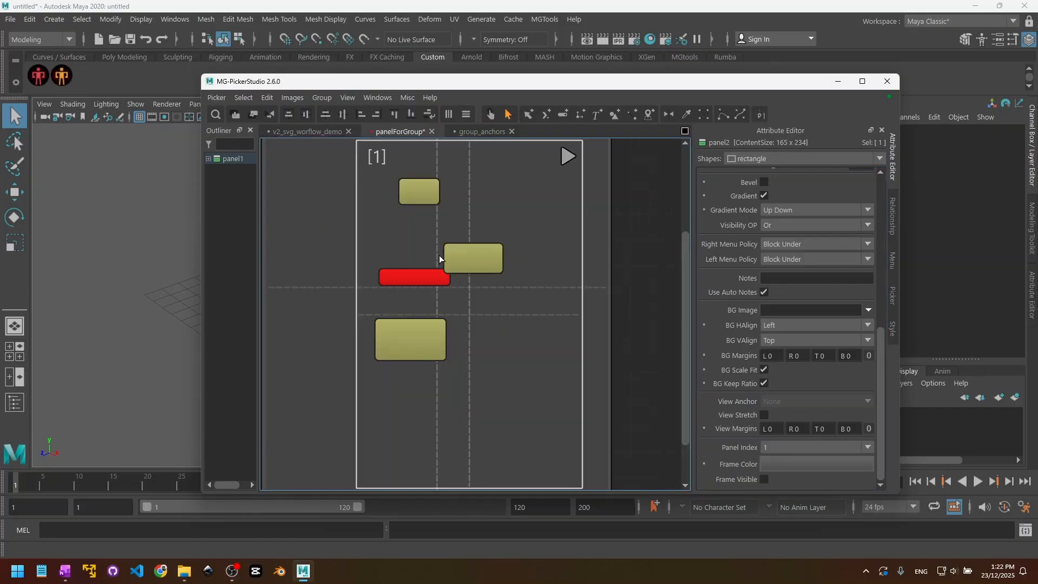
{"action": "left_click", "coordinate": [623, 289]}
{"action": "key", "text": "f"}
{"action": "left_click", "coordinate": [348, 238]}
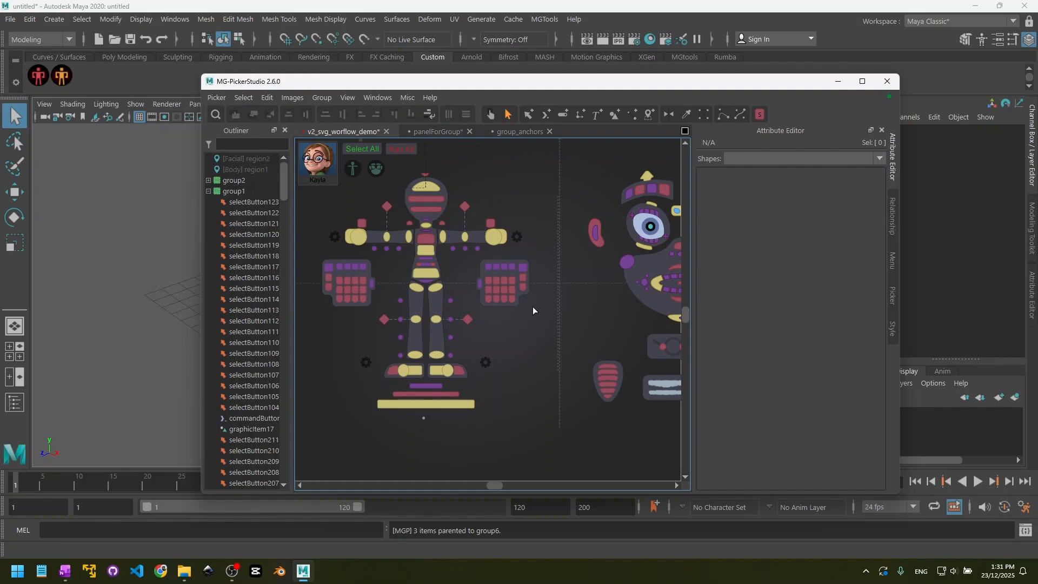
- In the v2_svg_worflow_demo picker, group all finger buttons of the character's left hand together with their backing shape
{"action": "left_click_drag", "start_coordinate": [539, 312], "coordinate": [474, 258]}
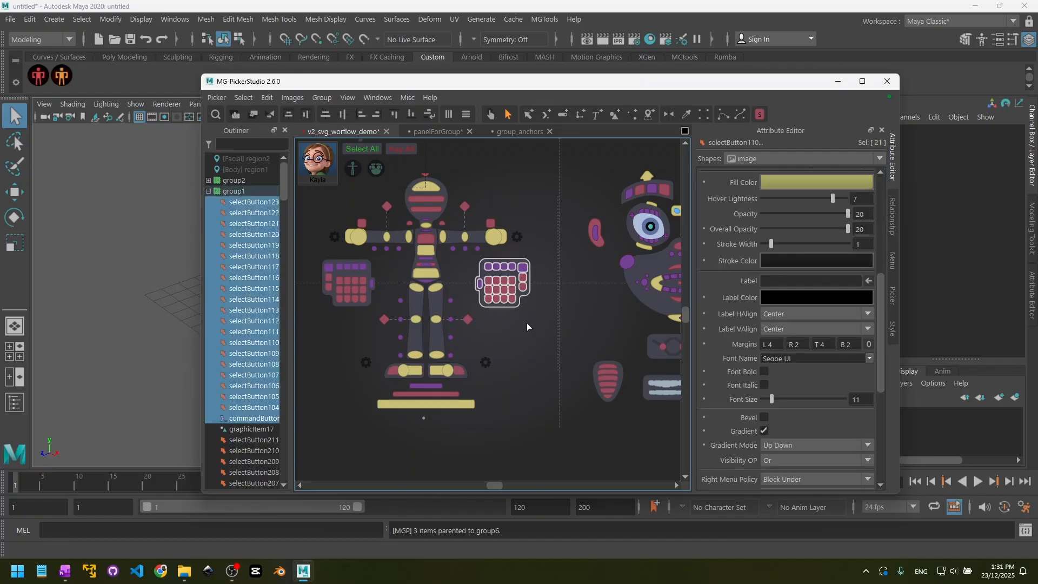
{"action": "key", "text": "ctrl+g"}
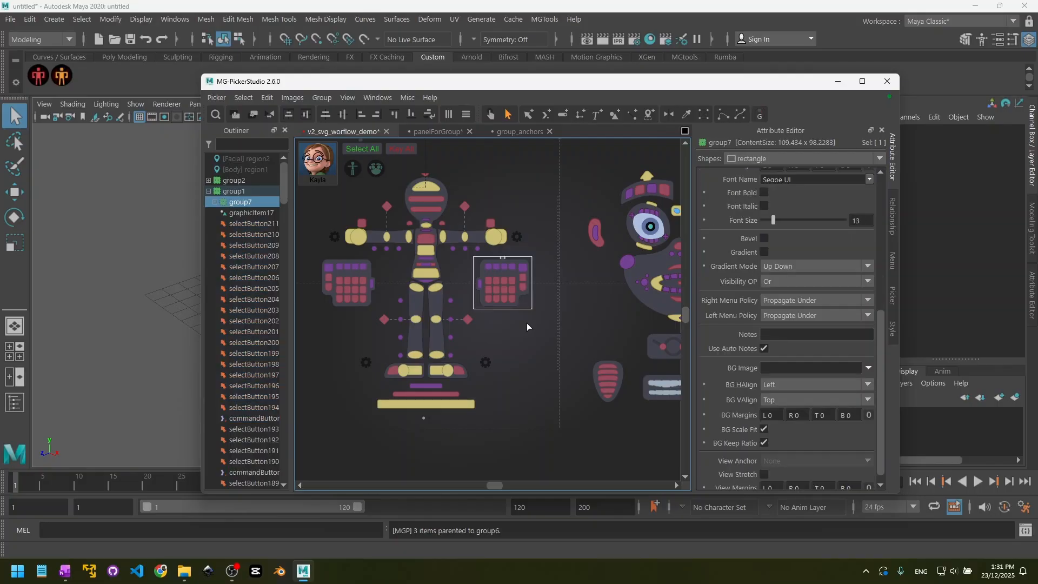
{"action": "left_click", "coordinate": [527, 326]}
- Test selecting the new hand group with a marquee around it, by its handle, and from the outliner
{"action": "mouse_move", "coordinate": [463, 257]}
{"action": "left_mouse_down"}
{"action": "mouse_move", "coordinate": [537, 301]}
{"action": "mouse_move", "coordinate": [546, 322]}
{"action": "mouse_move", "coordinate": [469, 260]}
{"action": "left_mouse_up"}
{"action": "left_click", "coordinate": [541, 323]}
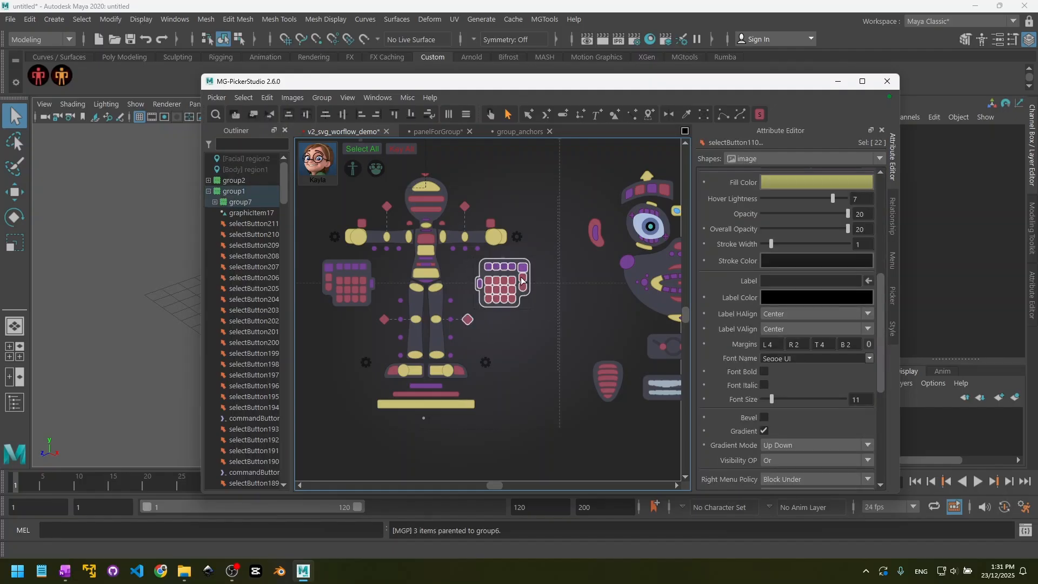
{"action": "left_click", "coordinate": [532, 323]}
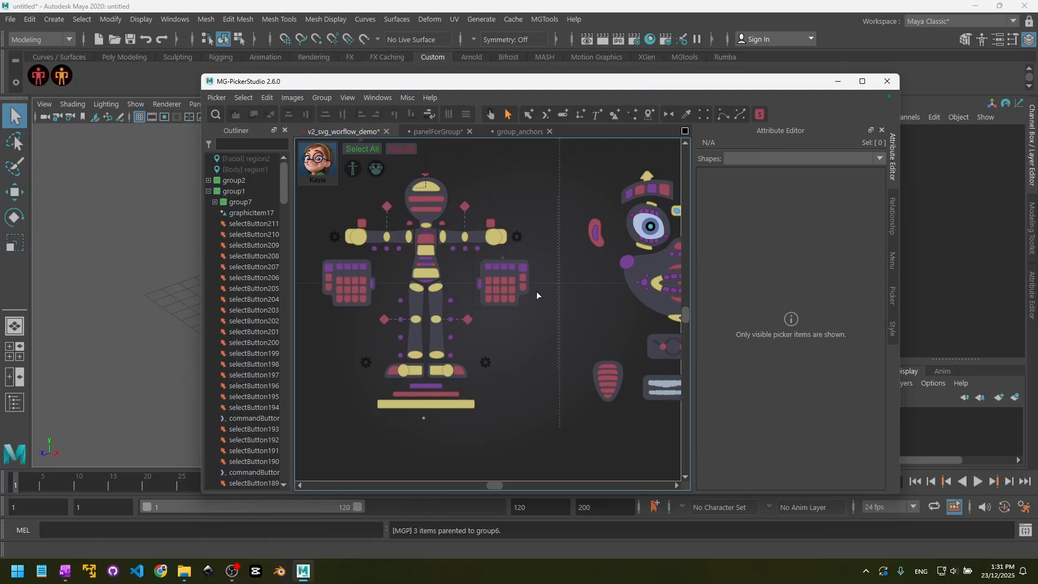
{"action": "left_click", "coordinate": [503, 258]}
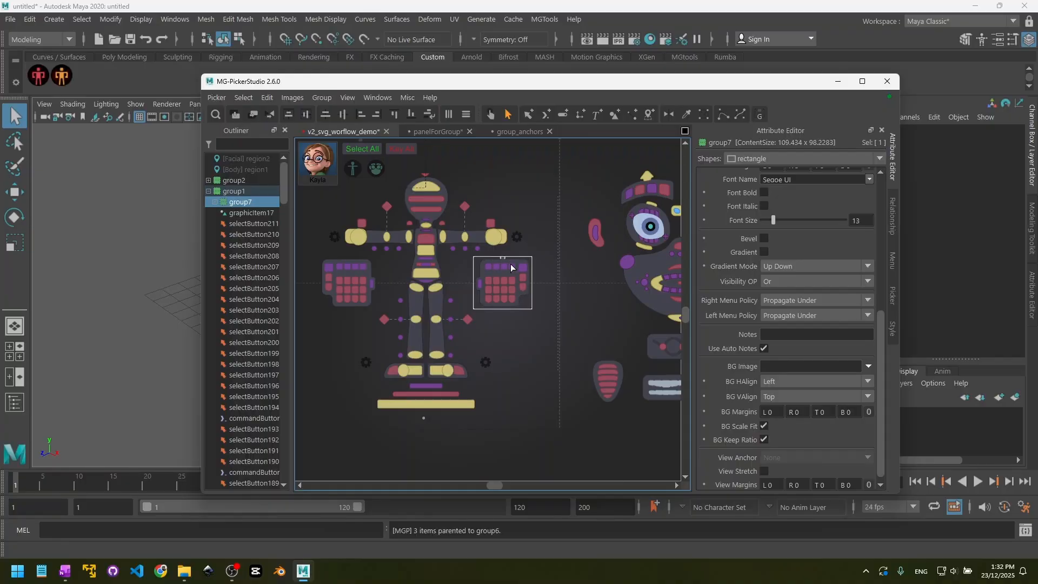
{"action": "left_click", "coordinate": [521, 322]}
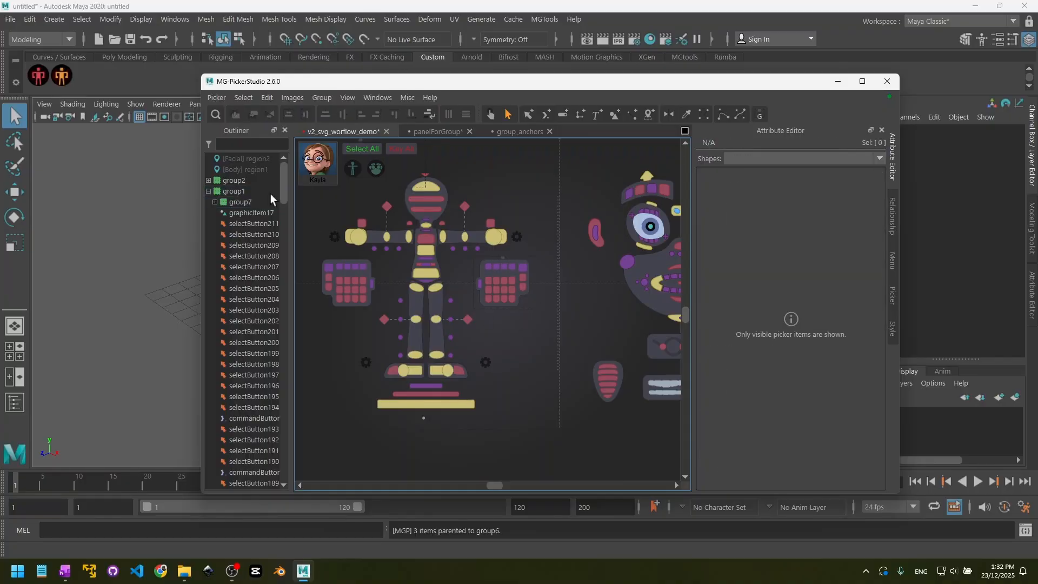
{"action": "left_click", "coordinate": [241, 202]}
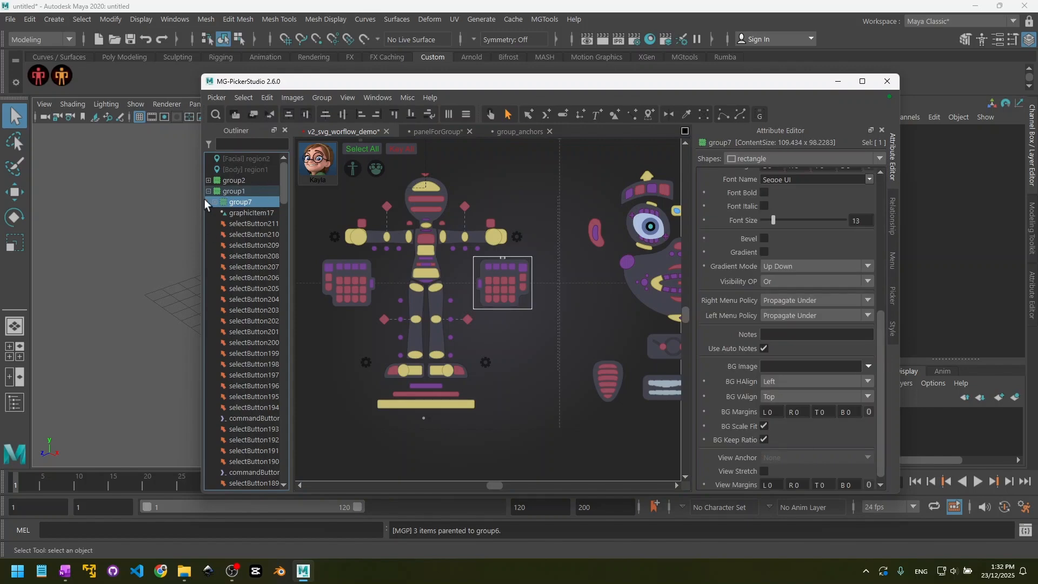
{"action": "left_click", "coordinate": [490, 341]}
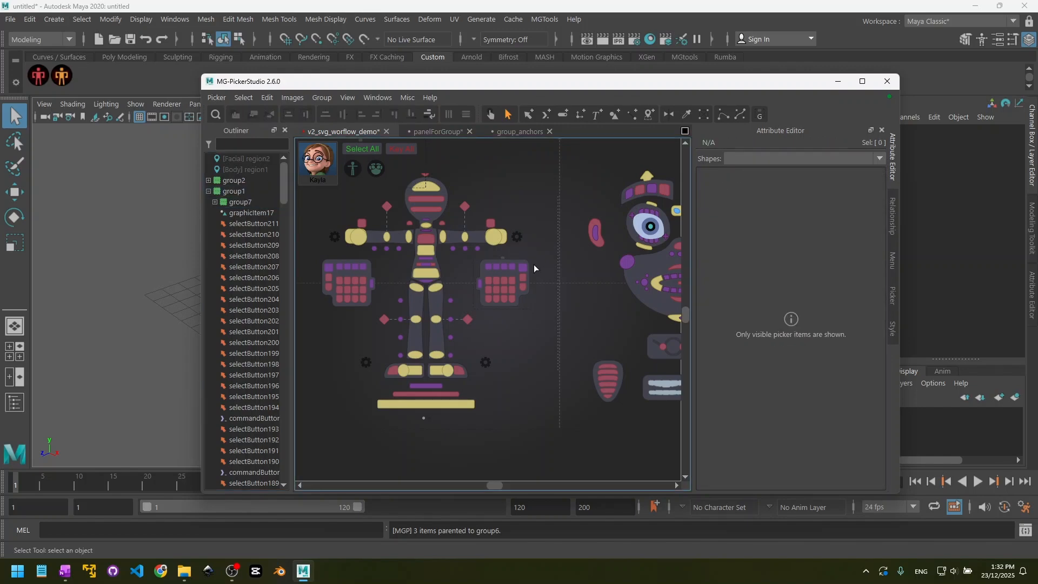
- Select the left hand's group by its handle and ungroup it
{"action": "left_click", "coordinate": [497, 261]}
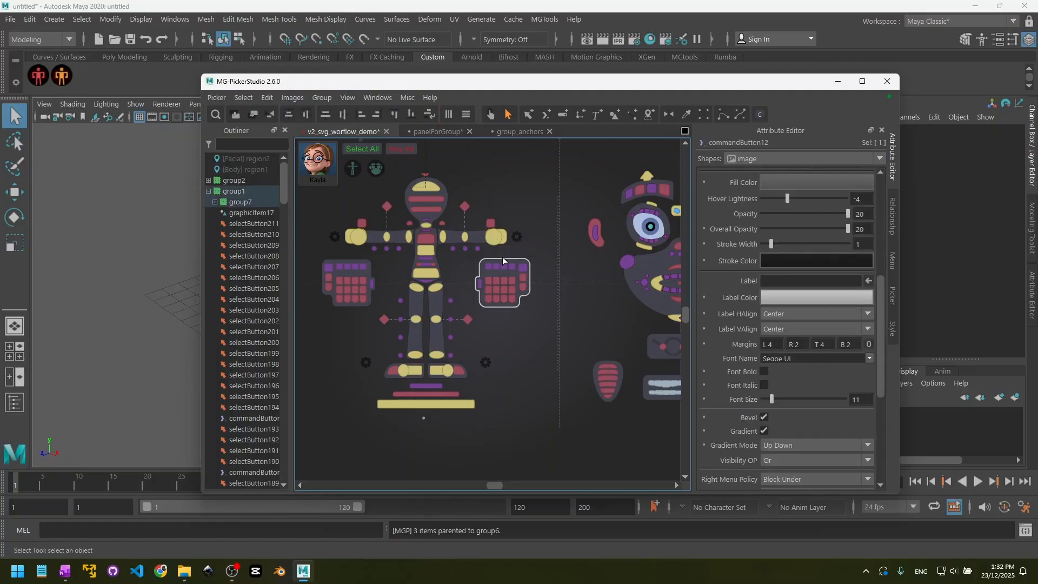
{"action": "left_click", "coordinate": [503, 257]}
{"action": "left_click", "coordinate": [502, 257]}
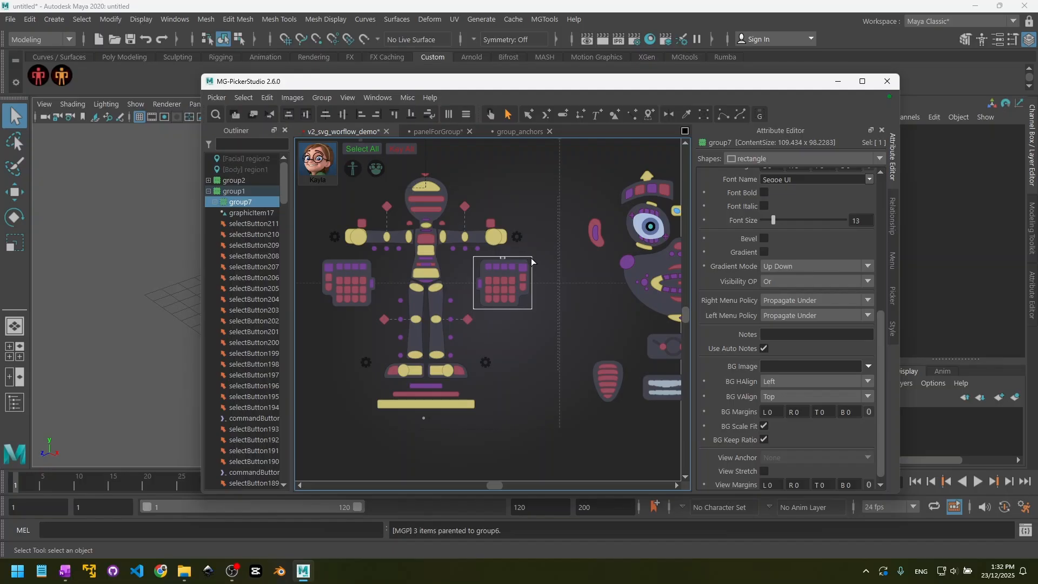
{"action": "key", "text": "ctrl+shift+g"}
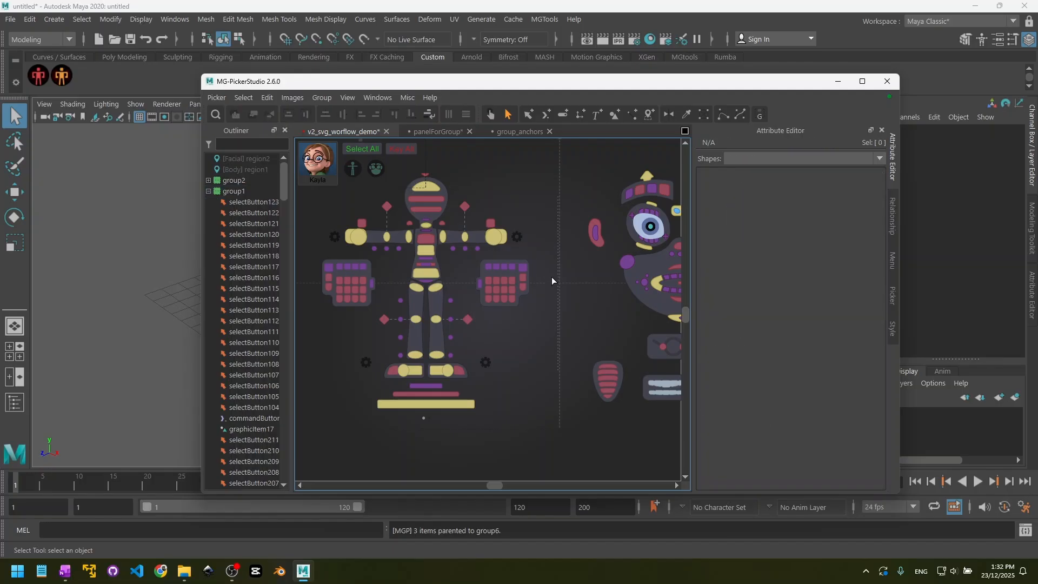
- Group only the inner finger-button columns of the character's left hand together with the hand's backing shape
{"action": "mouse_move", "coordinate": [543, 318]}
{"action": "left_mouse_down"}
{"action": "mouse_move", "coordinate": [512, 271]}
{"action": "mouse_move", "coordinate": [467, 258]}
{"action": "mouse_move", "coordinate": [538, 314]}
{"action": "left_mouse_up"}
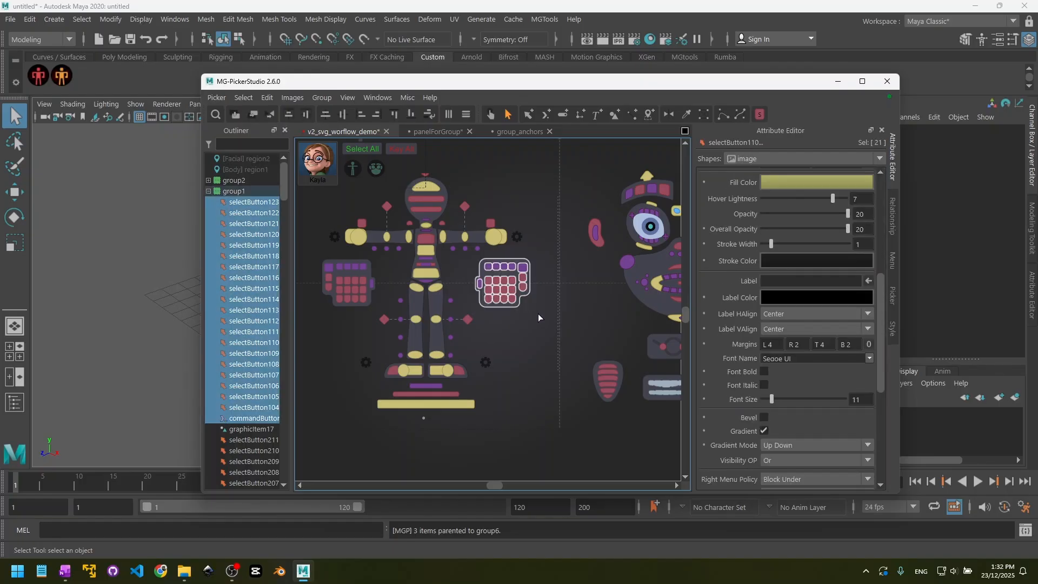
{"action": "left_click", "coordinate": [539, 317]}
{"action": "left_click_drag", "start_coordinate": [469, 256], "coordinate": [504, 314]}
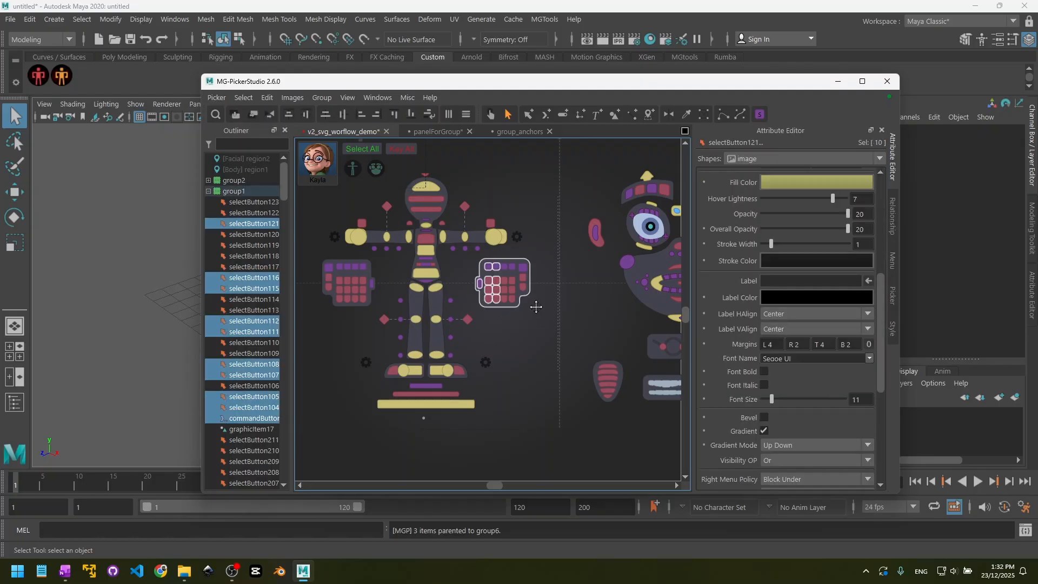
{"action": "key", "text": "ctrl+g"}
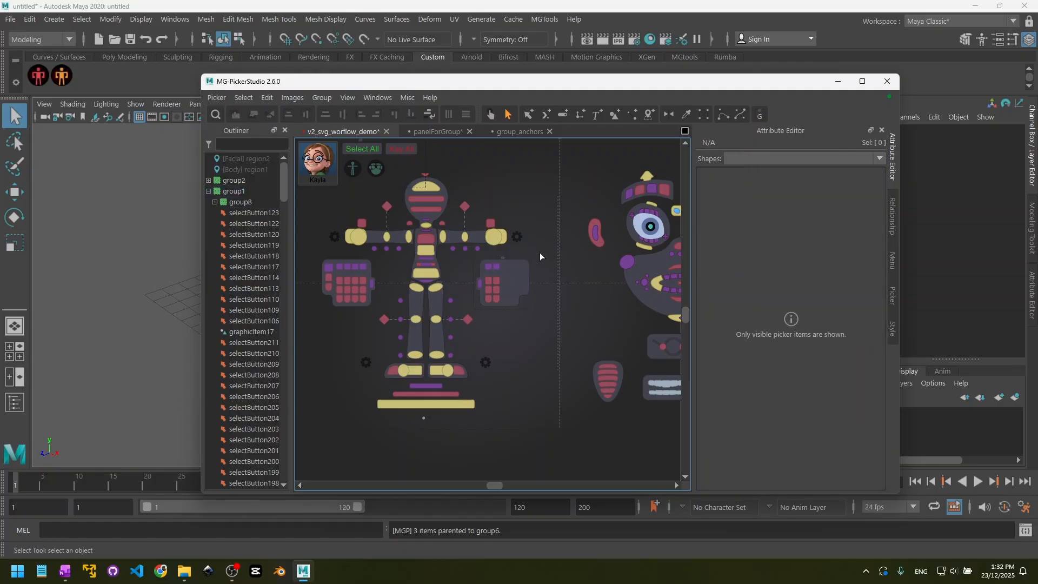
- Parent the remaining finger buttons of the left hand to the new hand group
{"action": "left_click_drag", "start_coordinate": [540, 248], "coordinate": [503, 316]}
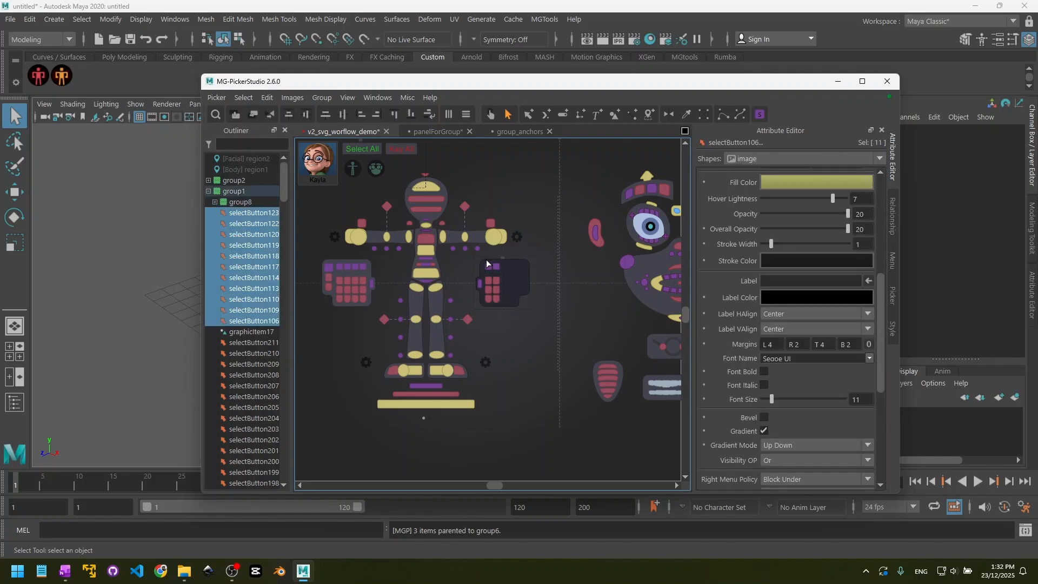
{"action": "left_click", "coordinate": [504, 257], "text": "shift"}
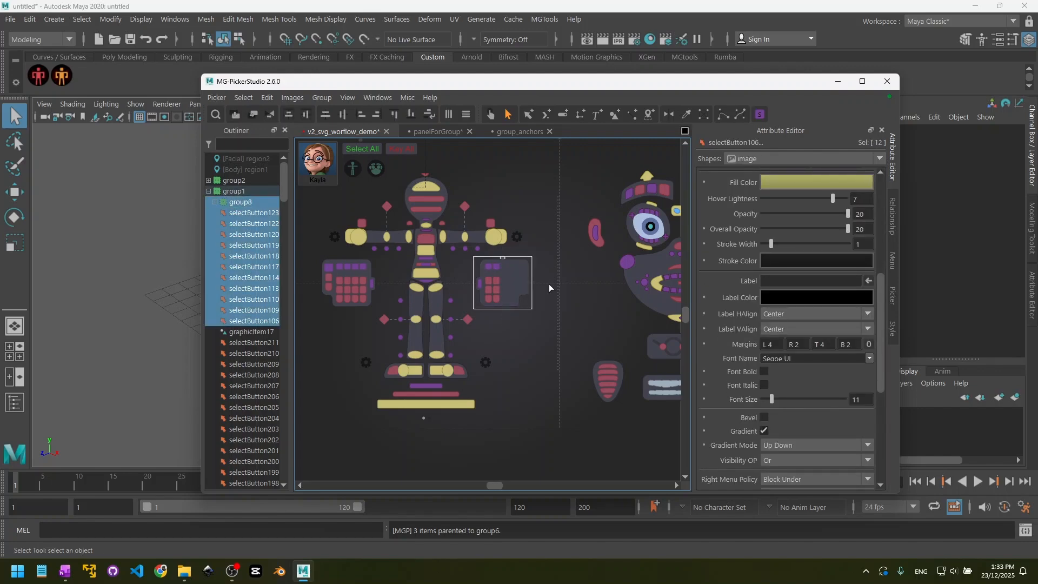
{"action": "key", "text": "p"}
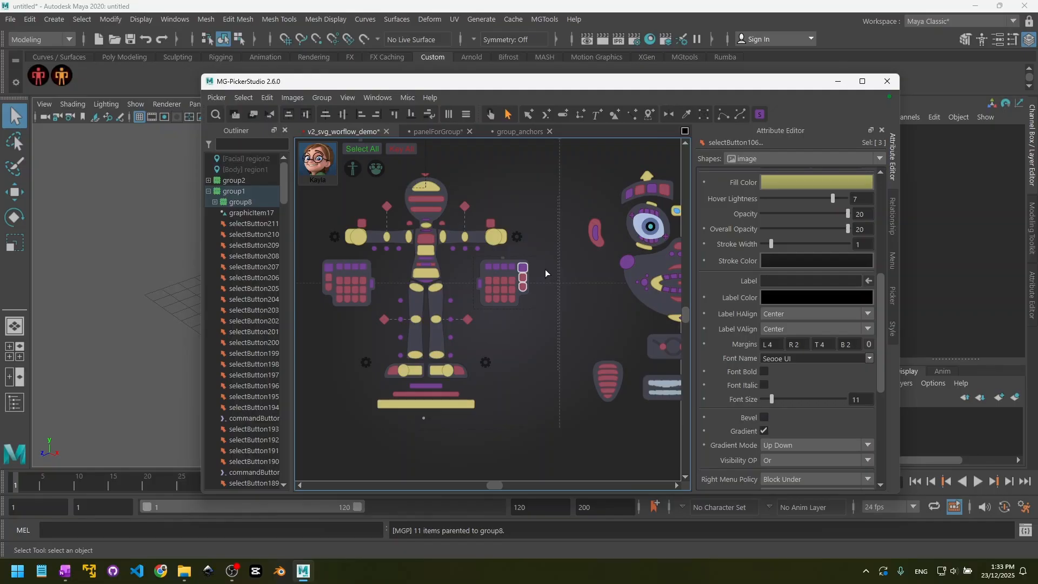
- Unparent the three outermost buttons from the left hand's group, then move them outward and undo that move
{"action": "key", "text": "shift+p"}
{"action": "left_click_drag", "start_coordinate": [523, 268], "coordinate": [549, 269]}
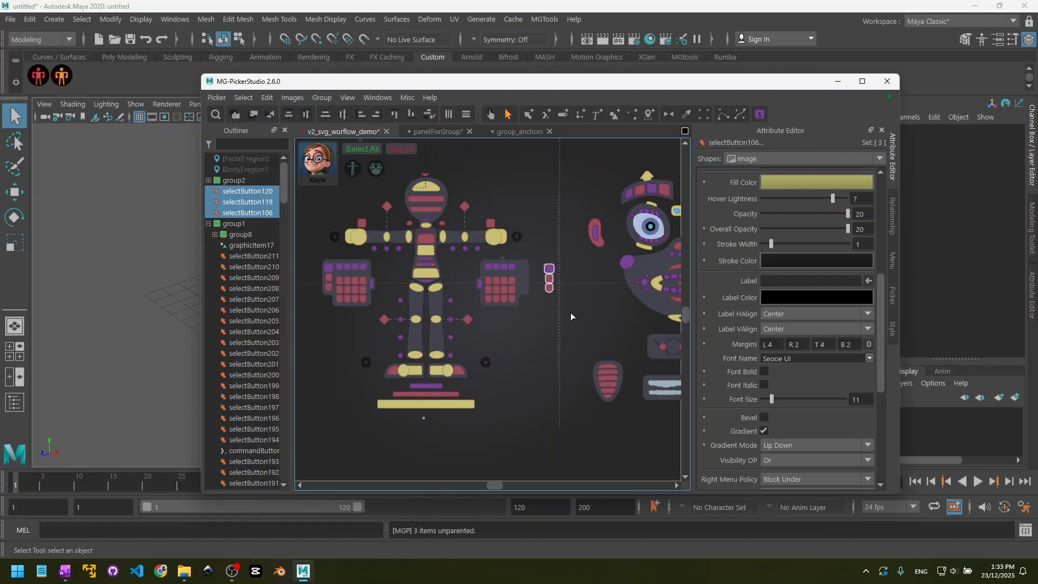
{"action": "key", "text": "ctrl+z"}
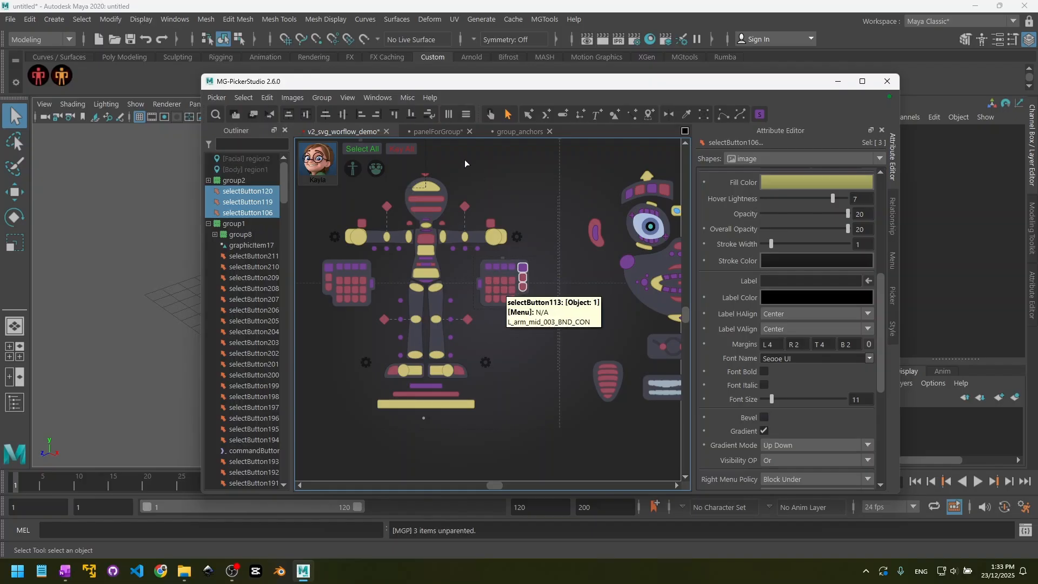
- Check selection of the unlabelled nested panel in the panelForGroup picker, then activate the preview tool
{"action": "left_click", "coordinate": [436, 131]}
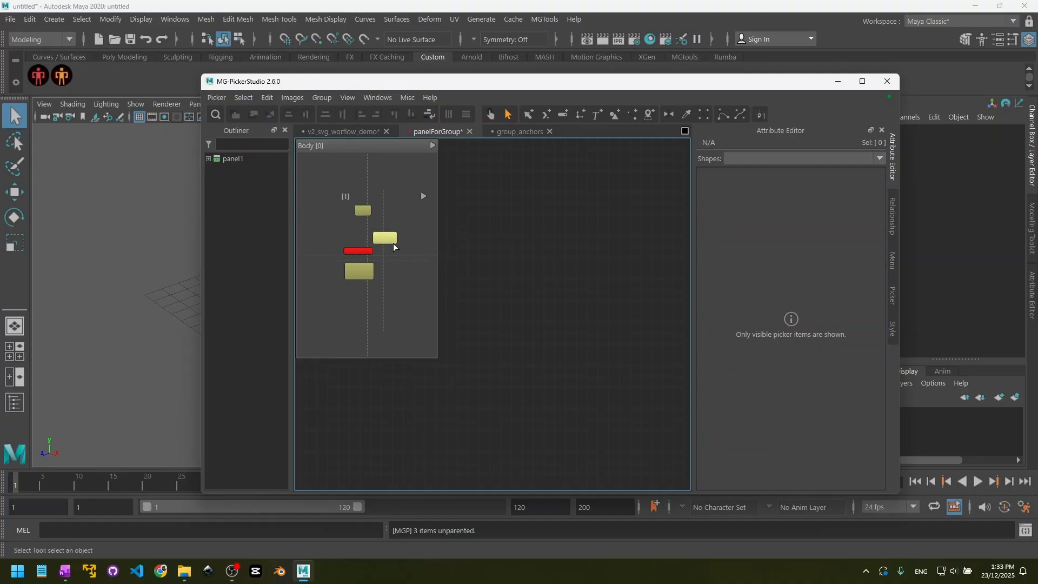
{"action": "left_click", "coordinate": [383, 196]}
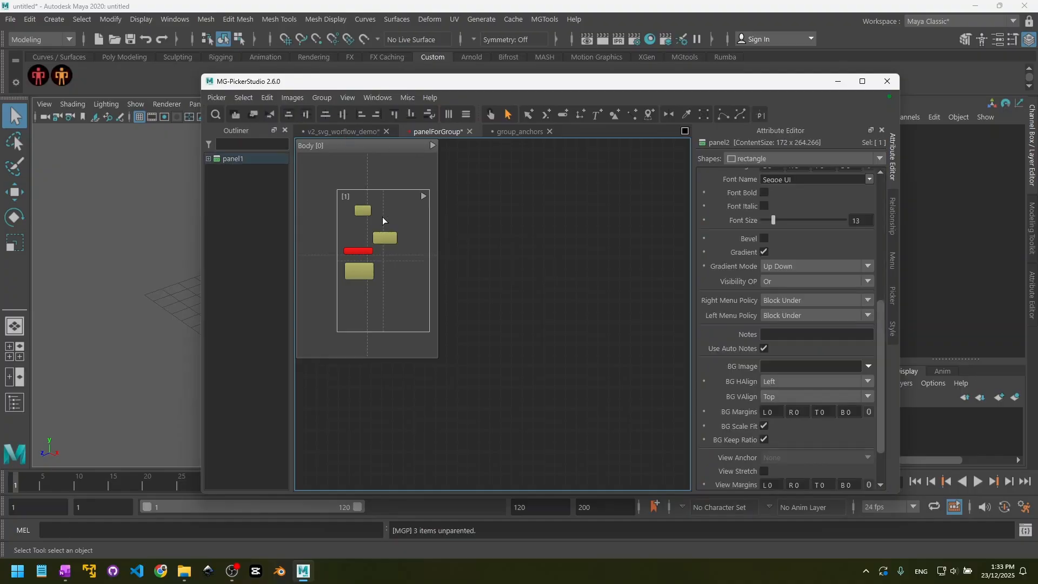
{"action": "left_click", "coordinate": [486, 244]}
{"action": "left_click", "coordinate": [491, 114]}
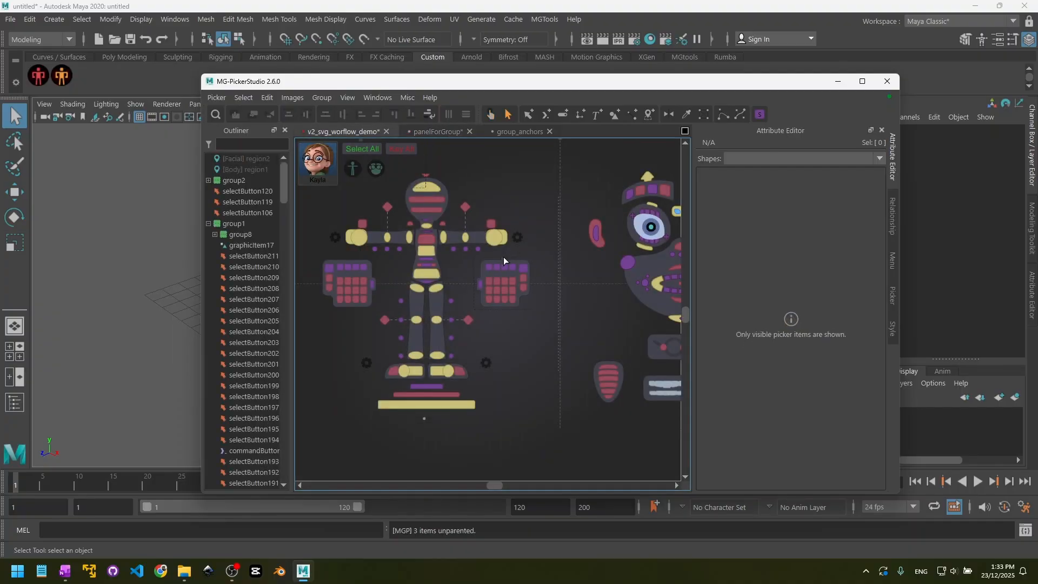
- Raise the fill opacity of the left hand's group to about 11, check it with the preview tool and return to editing
{"action": "left_click", "coordinate": [504, 258]}
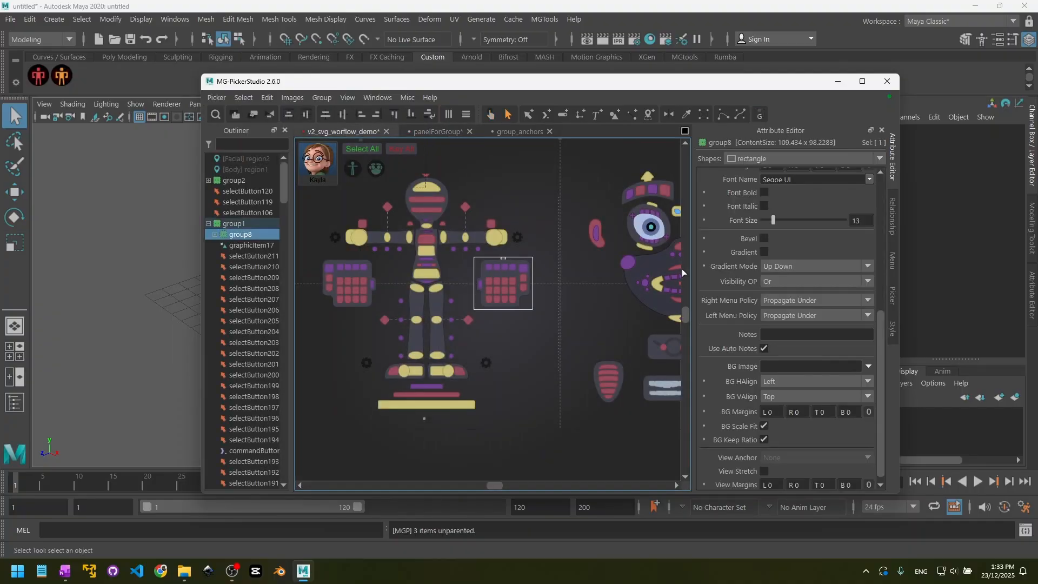
{"action": "scroll", "coordinate": [725, 346], "scroll_direction": "down", "scroll_amount": 5}
{"action": "scroll", "coordinate": [734, 358], "scroll_direction": "up", "scroll_amount": 3}
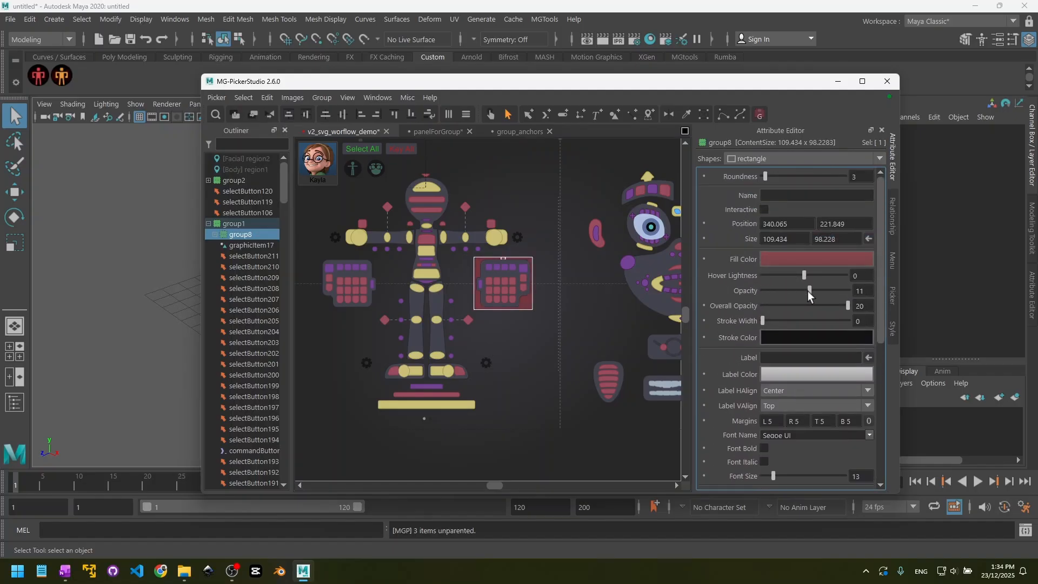
{"action": "left_click", "coordinate": [491, 114]}
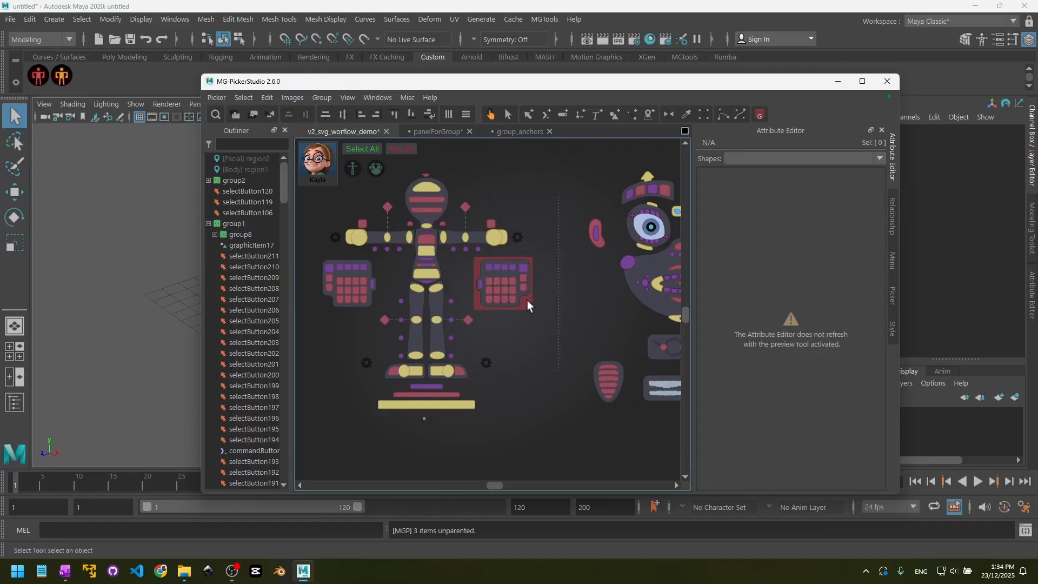
{"action": "left_click_drag", "start_coordinate": [539, 326], "coordinate": [539, 328]}
{"action": "key", "text": "q"}
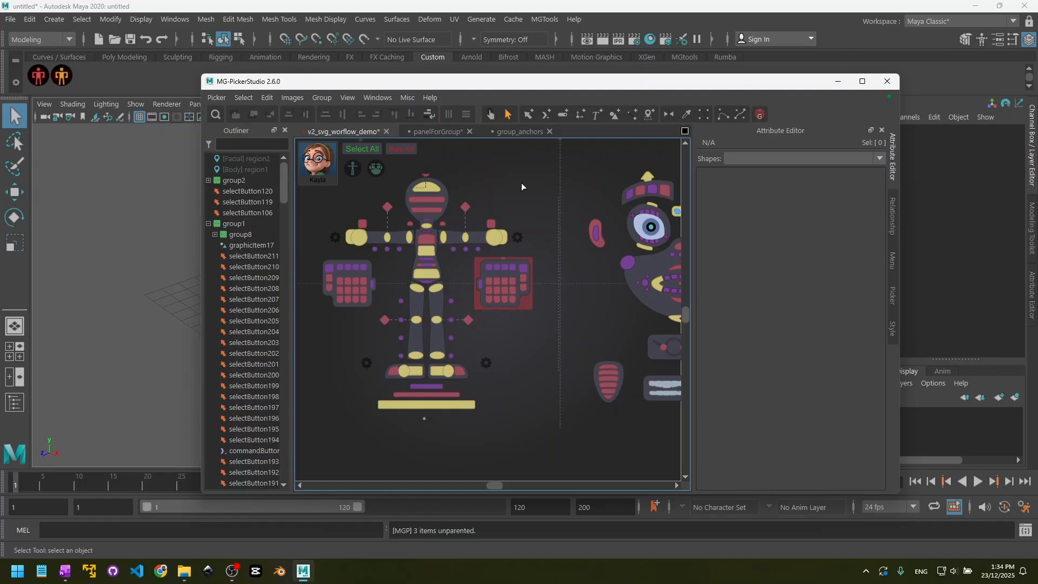
- Scale the left hand's group together with its children, then undo the scaling
{"action": "left_click", "coordinate": [503, 262]}
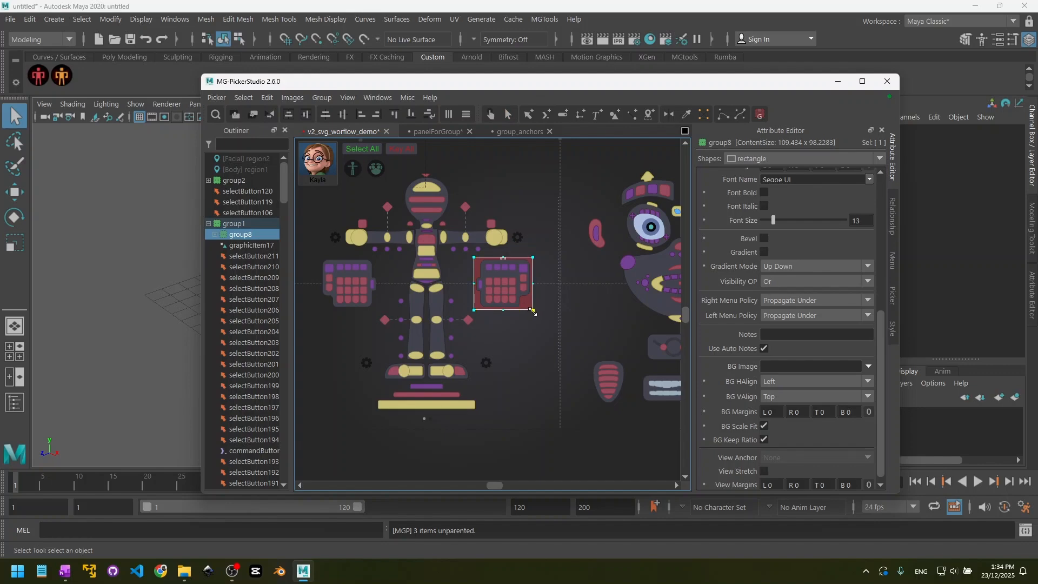
{"action": "left_click_drag", "start_coordinate": [533, 311], "coordinate": [562, 356]}
{"action": "left_click_drag", "start_coordinate": [567, 320], "coordinate": [542, 320]}
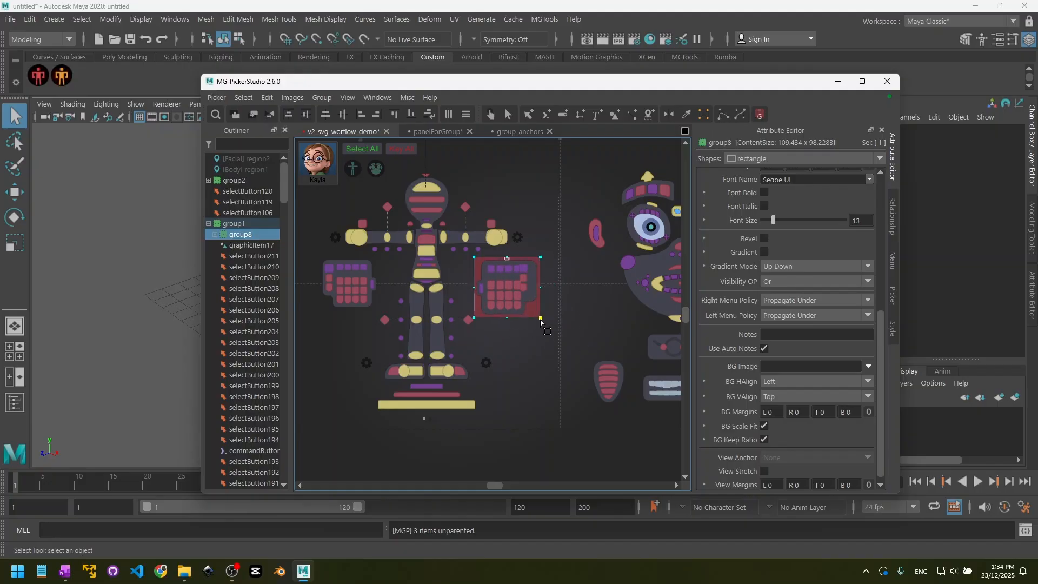
{"action": "key", "text": "ctrl+z"}
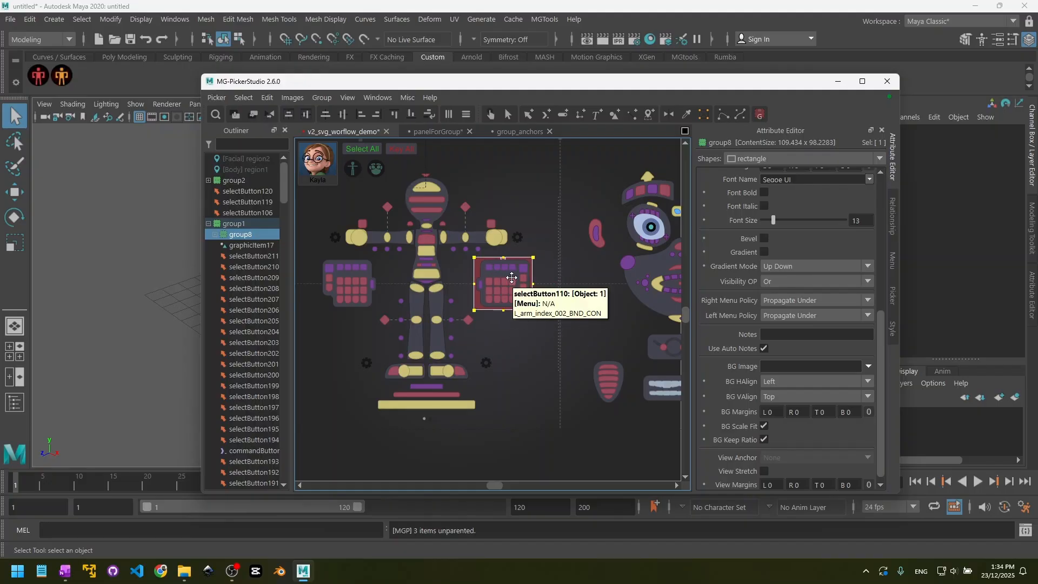
- Turn off Transform Children and slightly enlarge only the frame of the left hand's group
{"action": "right_click", "coordinate": [513, 286]}
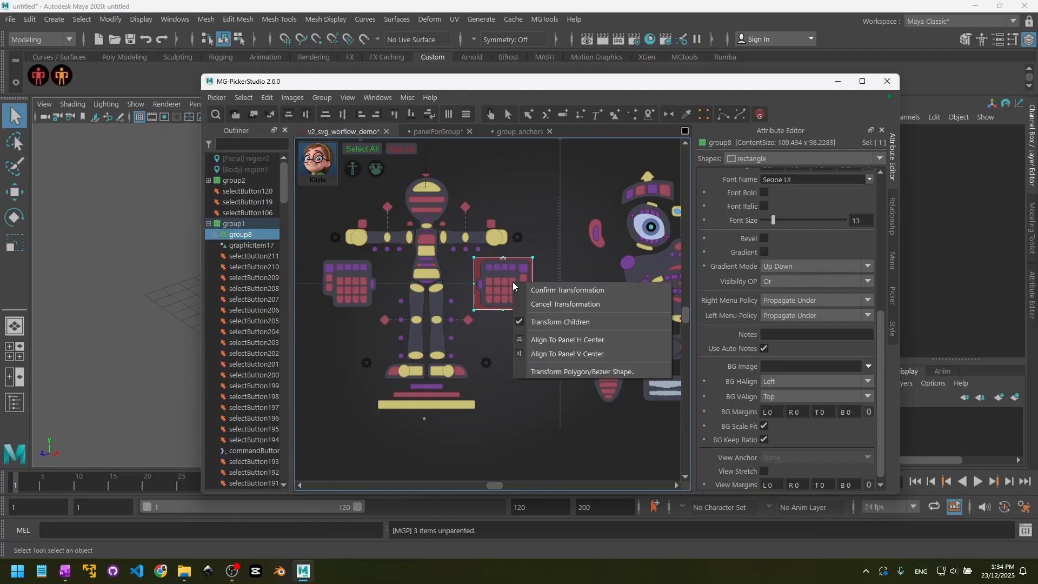
{"action": "left_click", "coordinate": [557, 323]}
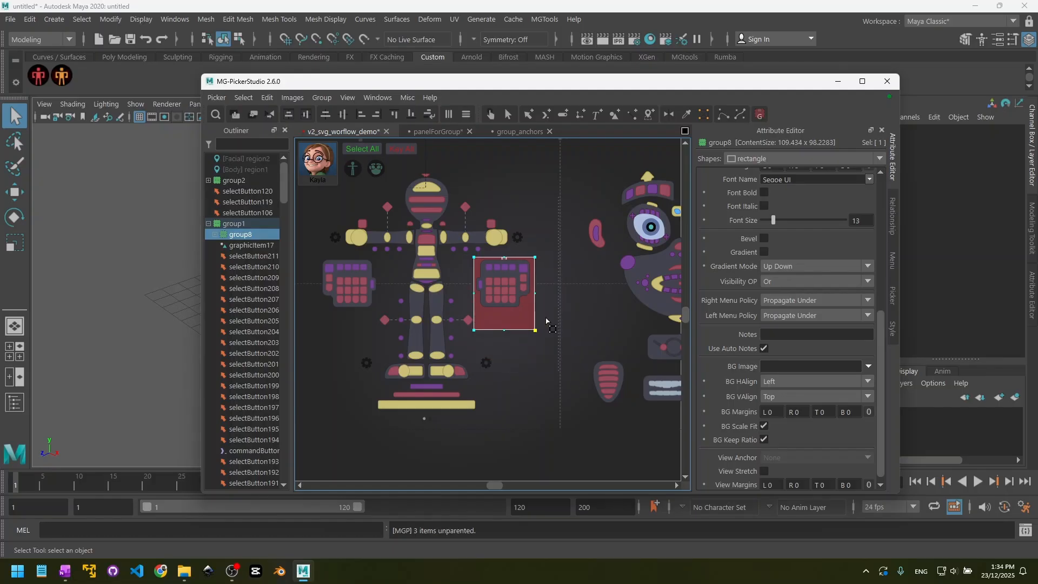
{"action": "mouse_move", "coordinate": [546, 321]}
{"action": "left_mouse_down"}
{"action": "mouse_move", "coordinate": [545, 344]}
{"action": "mouse_move", "coordinate": [544, 314]}
{"action": "mouse_move", "coordinate": [528, 324]}
{"action": "mouse_move", "coordinate": [544, 332]}
{"action": "mouse_move", "coordinate": [533, 325]}
{"action": "left_mouse_up"}
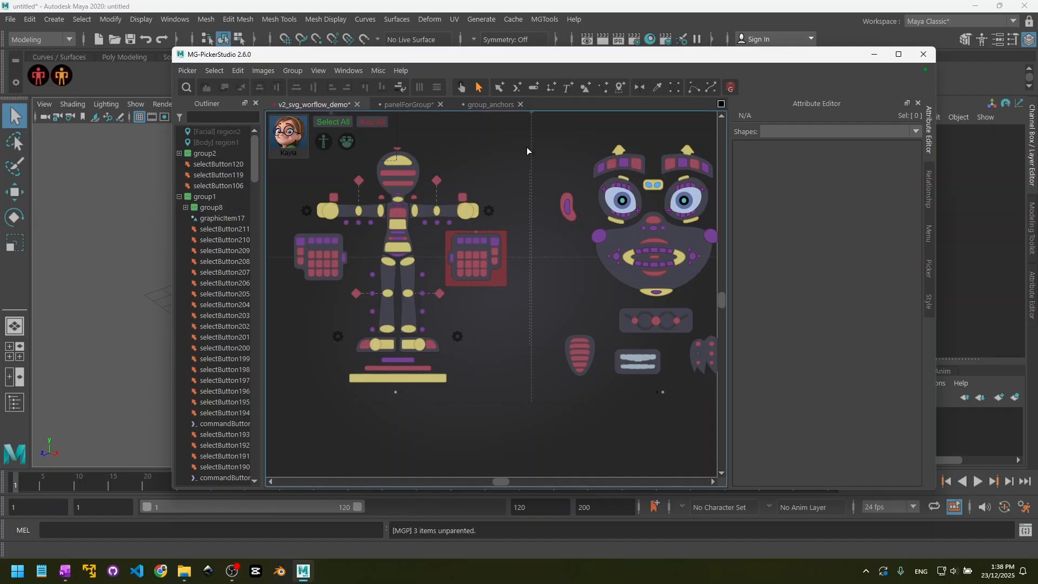
- Open the group_anchors picker, test its anchored groups in preview by resizing the window, and return to editing
{"action": "left_click", "coordinate": [484, 105]}
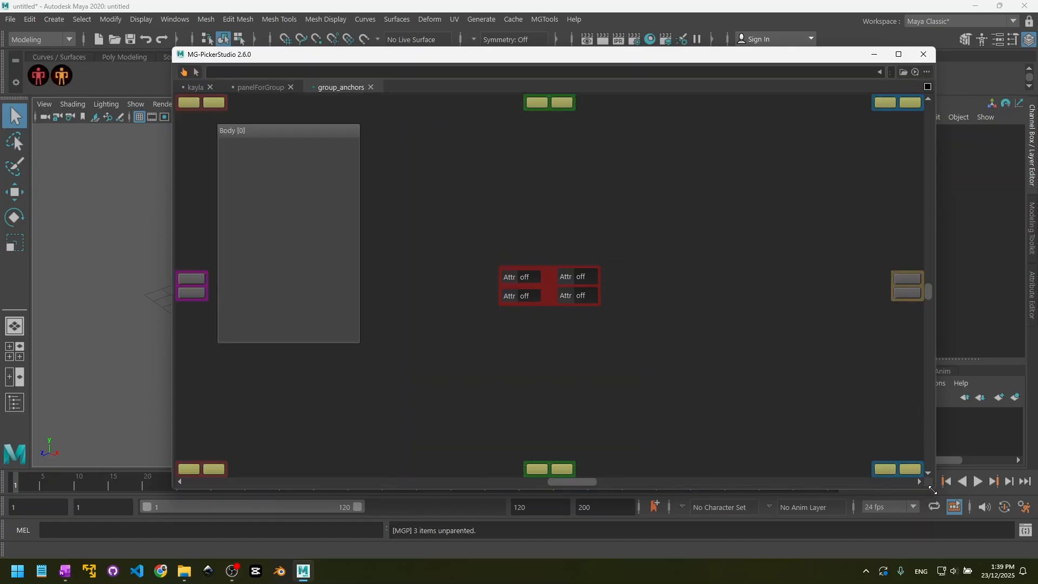
{"action": "left_click_drag", "start_coordinate": [930, 489], "coordinate": [642, 393]}
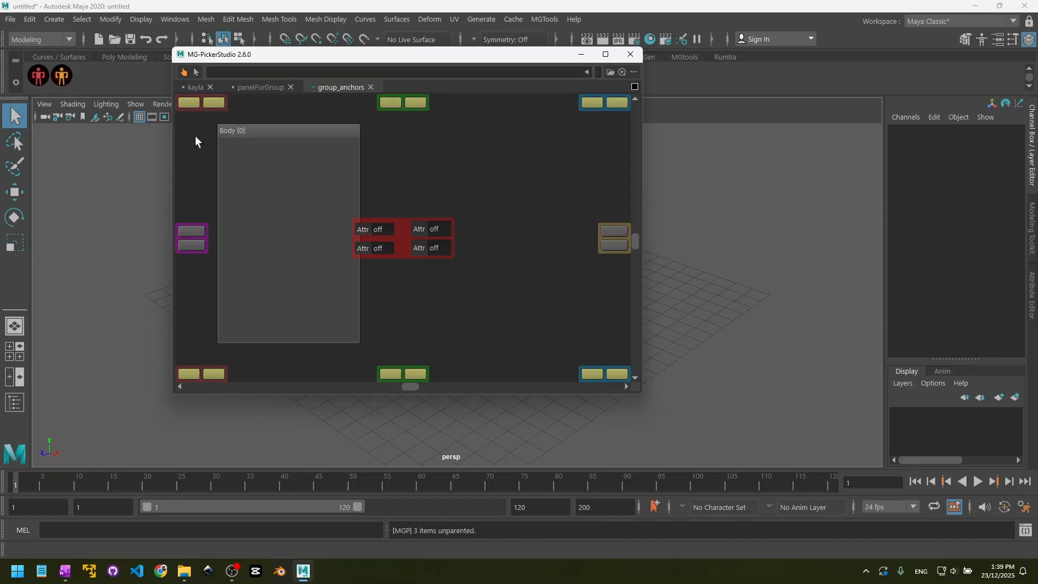
{"action": "left_click", "coordinate": [197, 73]}
{"action": "left_click_drag", "start_coordinate": [817, 492], "coordinate": [901, 494]}
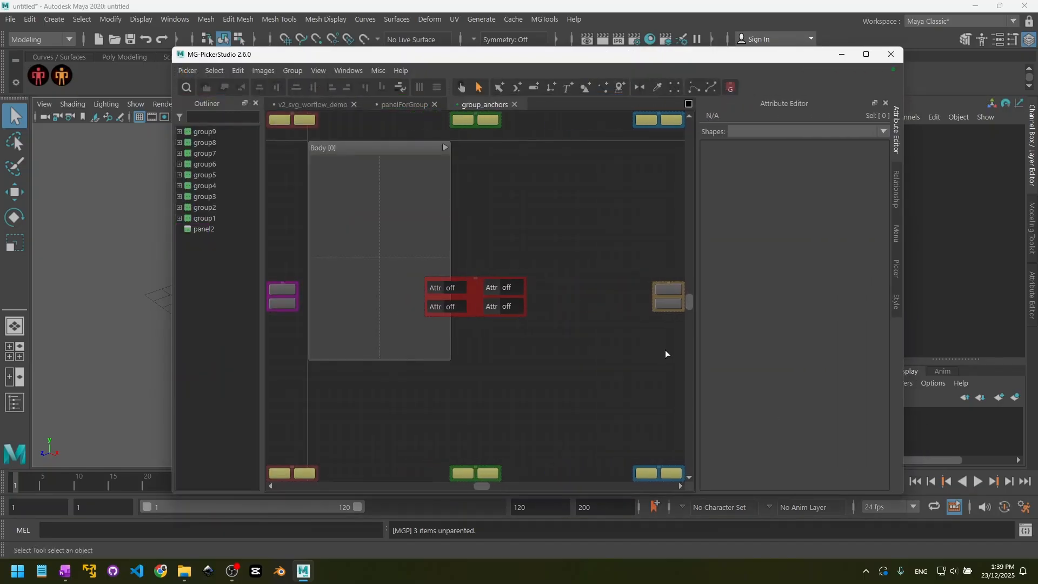
- Inspect the attributes of the central red group and the Body panel
{"action": "left_click", "coordinate": [476, 276]}
{"action": "left_click", "coordinate": [397, 162]}
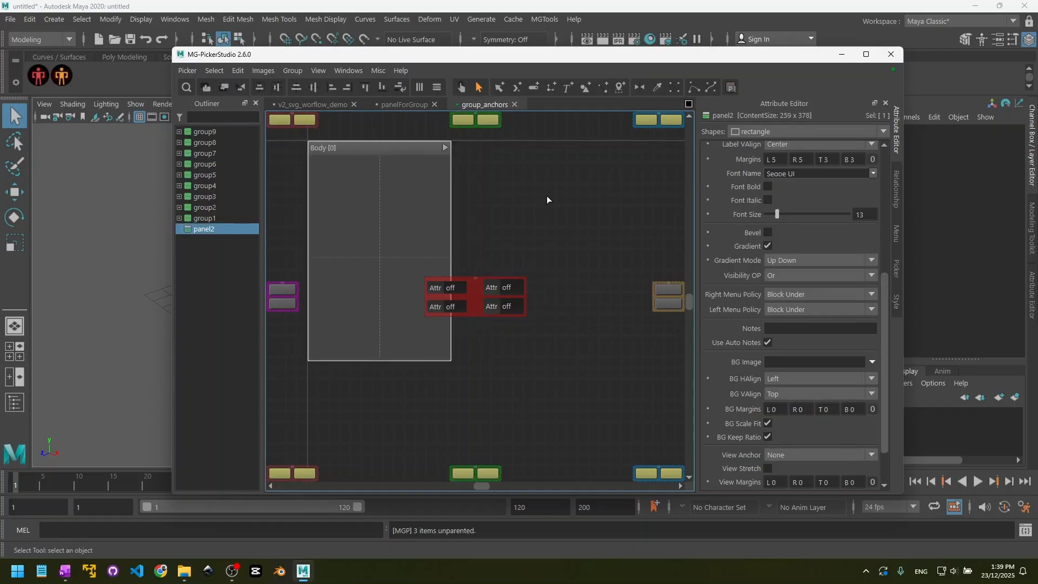
{"action": "left_click", "coordinate": [528, 233]}
- Cycle the central red group's View Anchor from TopLeft through the edge and corner positions, ending on Center
{"action": "left_click", "coordinate": [475, 279]}
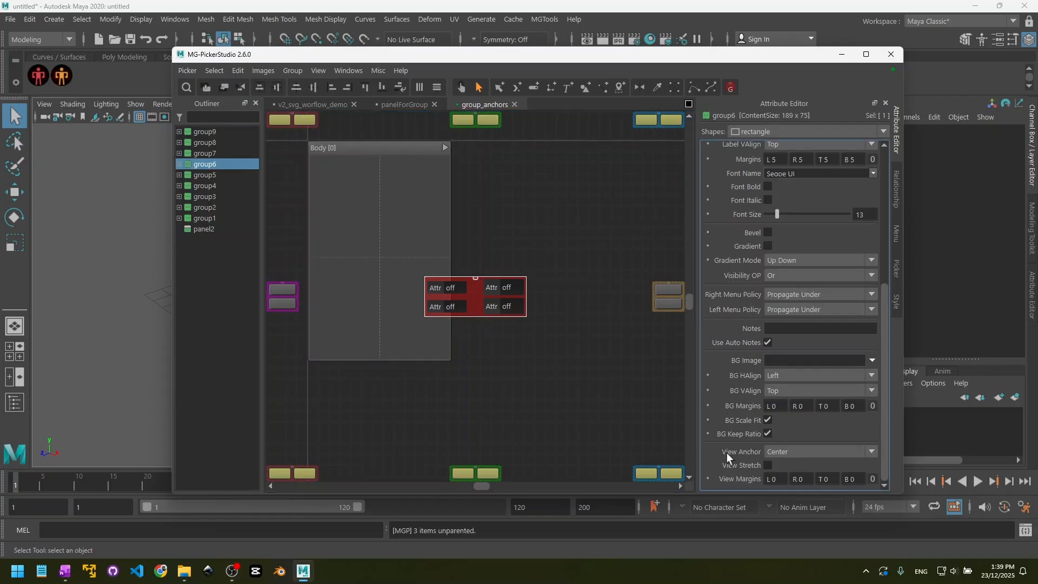
{"action": "left_click", "coordinate": [779, 452]}
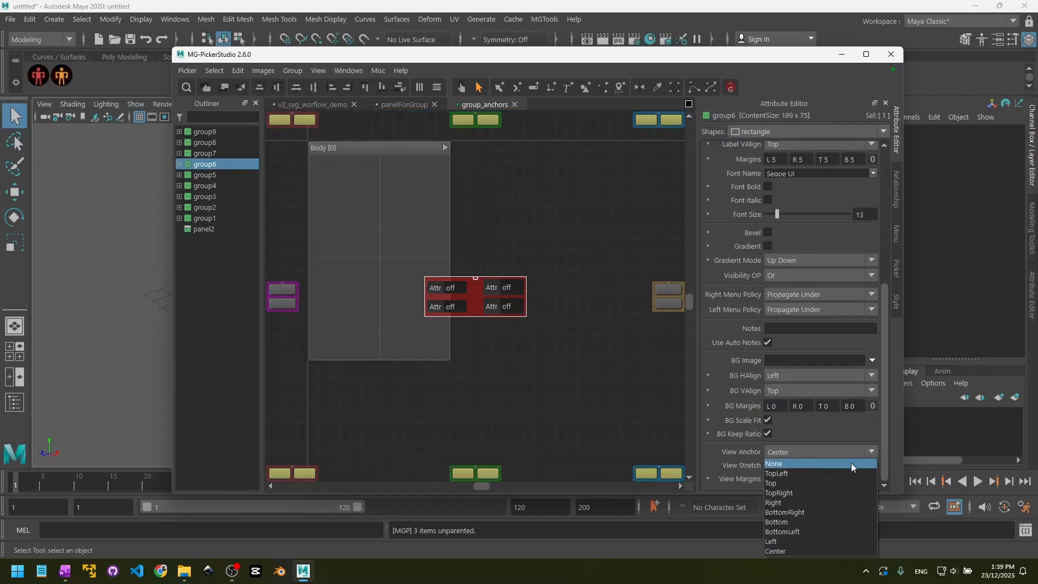
{"action": "left_click", "coordinate": [801, 472]}
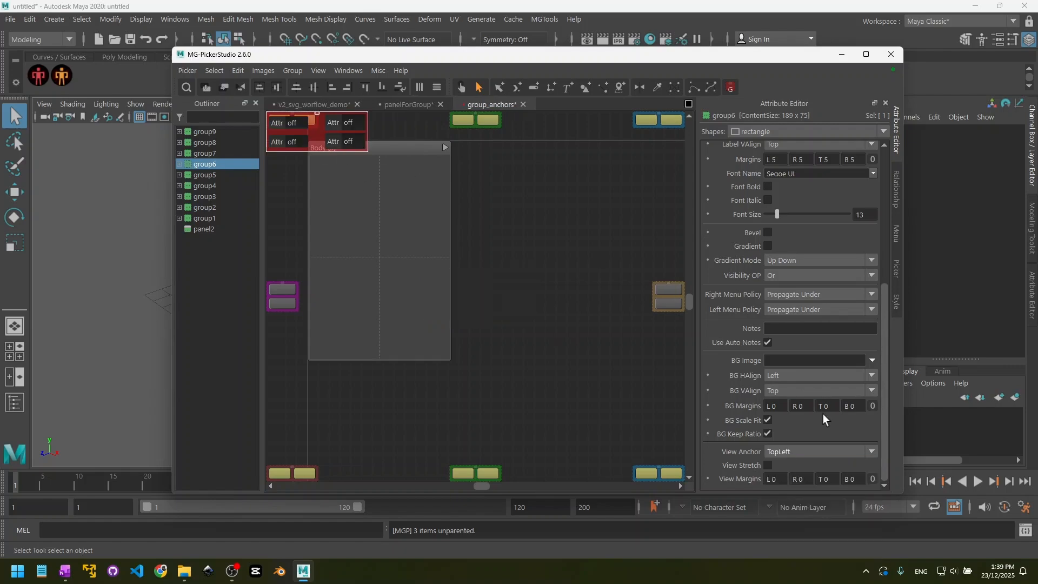
{"action": "key", "text": "Down"}
{"action": "key", "text": "Down"}
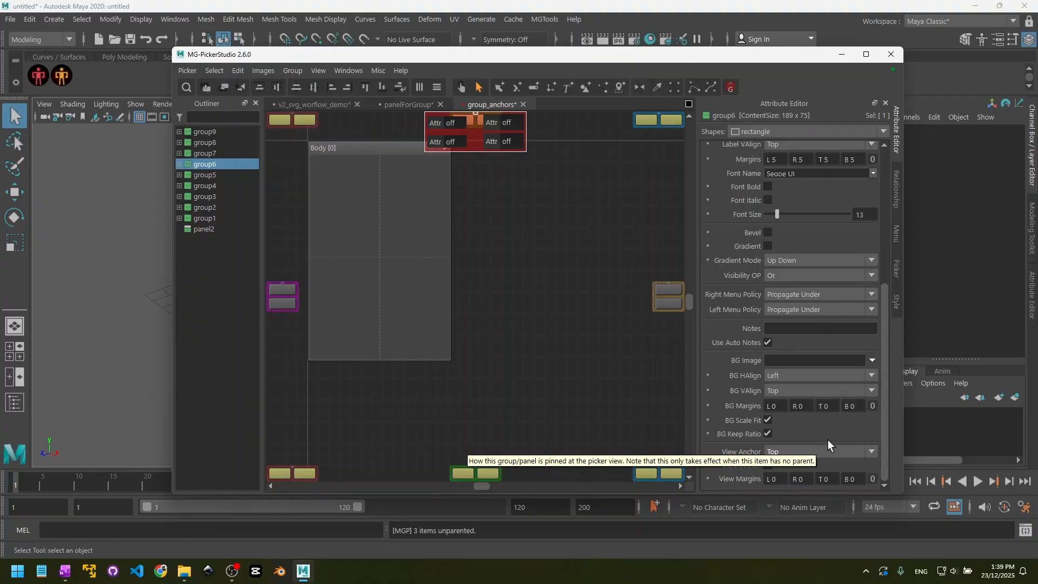
{"action": "key", "text": "Down"}
{"action": "key", "text": "Down"}
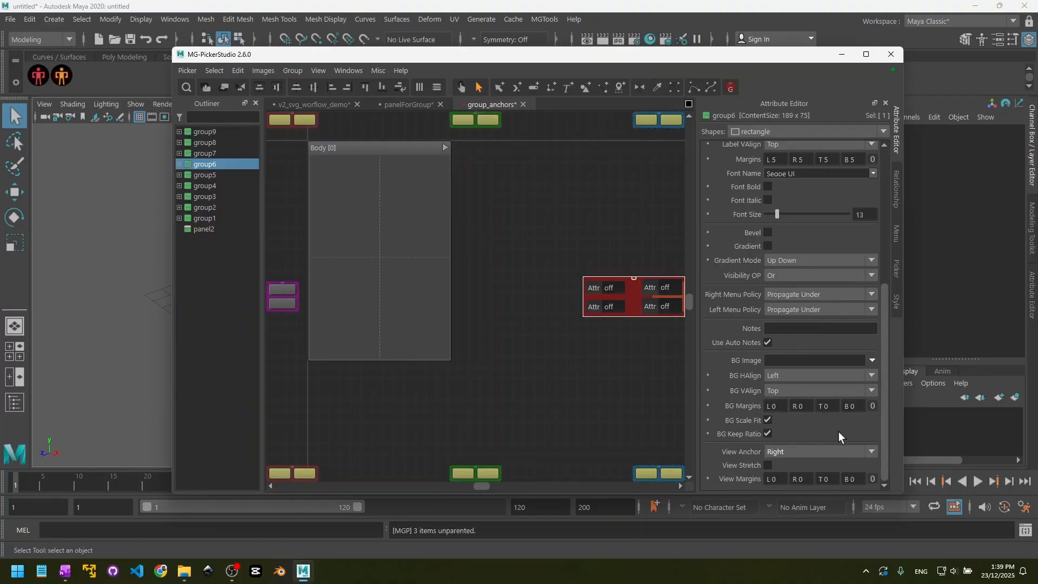
{"action": "key", "text": "Down"}
{"action": "key", "text": "Down"}
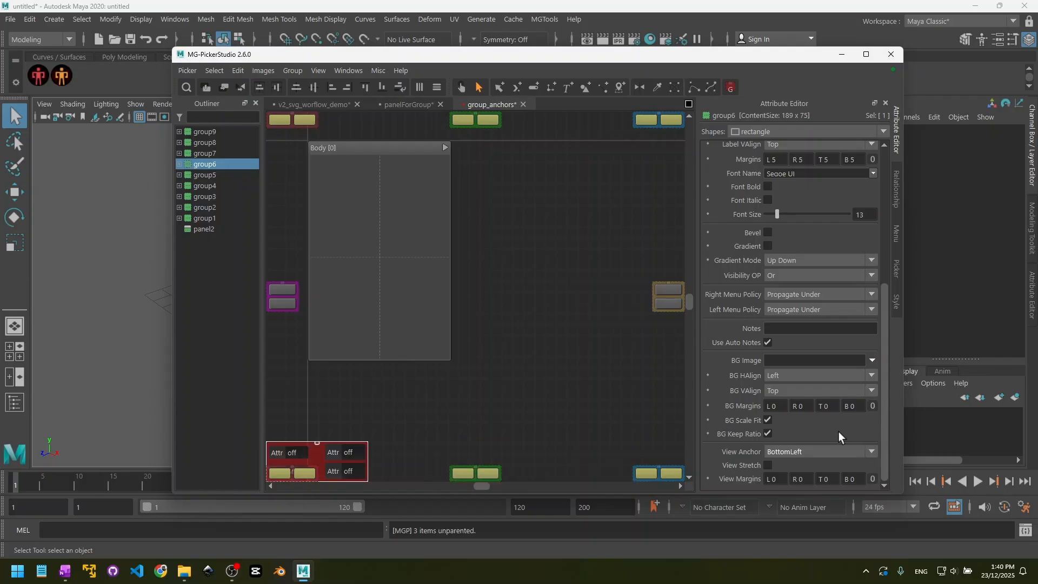
{"action": "key", "text": "Down"}
{"action": "key", "text": "Down"}
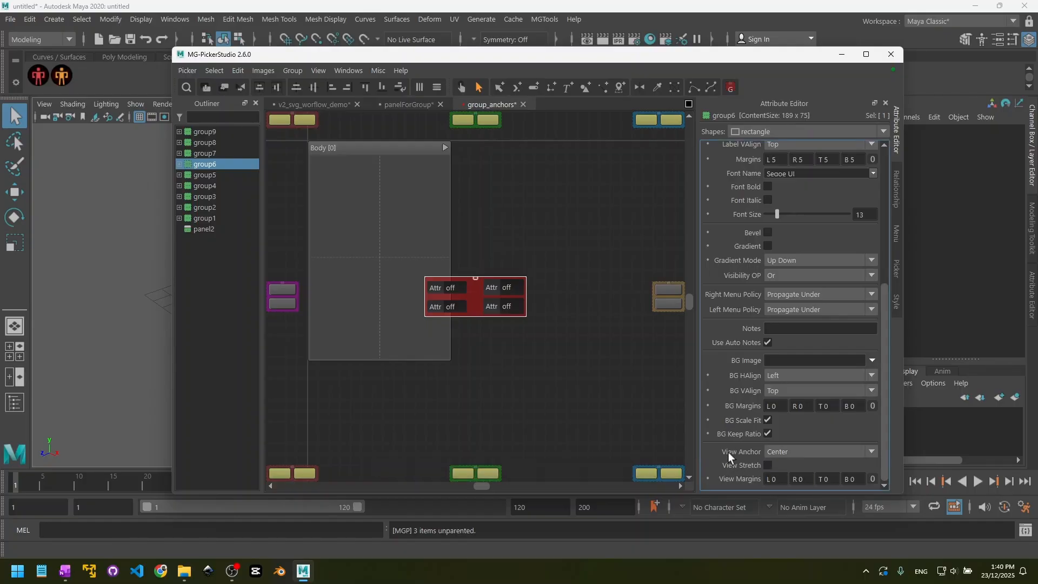
- Enable View Stretch on the group anchored TopLeft, test it in preview by resizing the window, and return to editing
{"action": "left_click", "coordinate": [293, 115]}
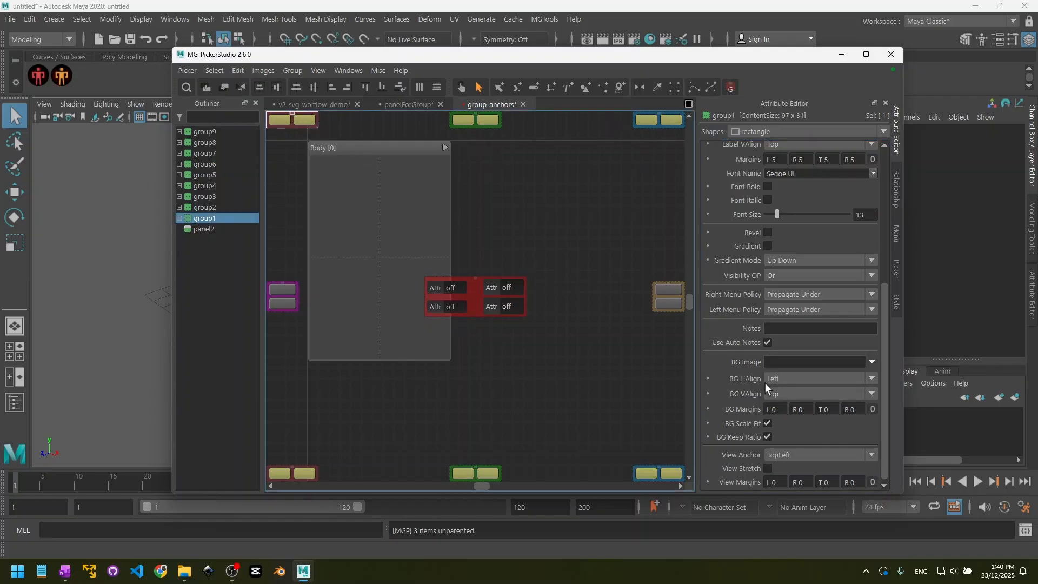
{"action": "scroll", "coordinate": [739, 441], "scroll_direction": "down", "scroll_amount": 1}
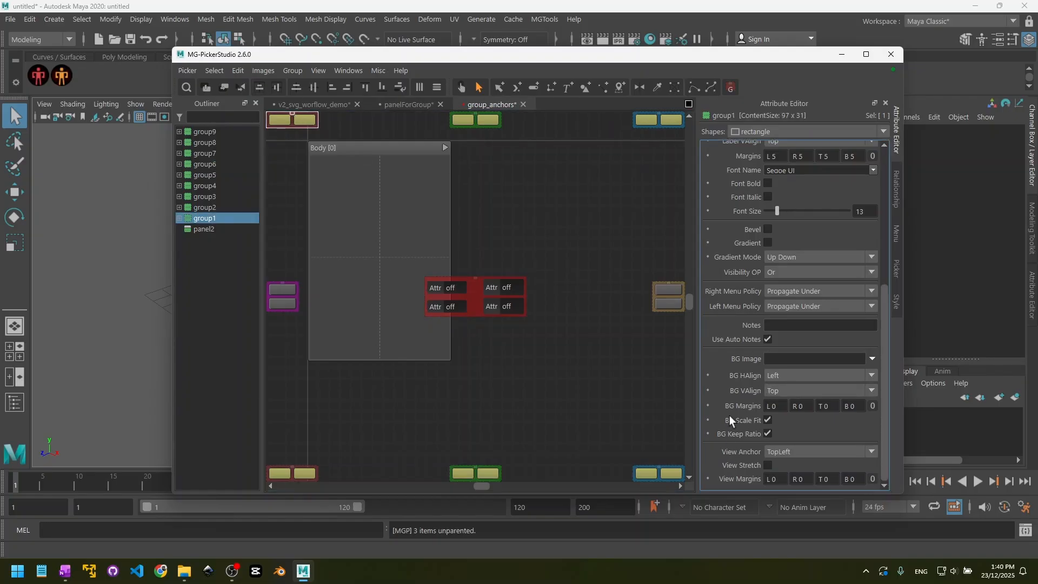
{"action": "left_click", "coordinate": [768, 465]}
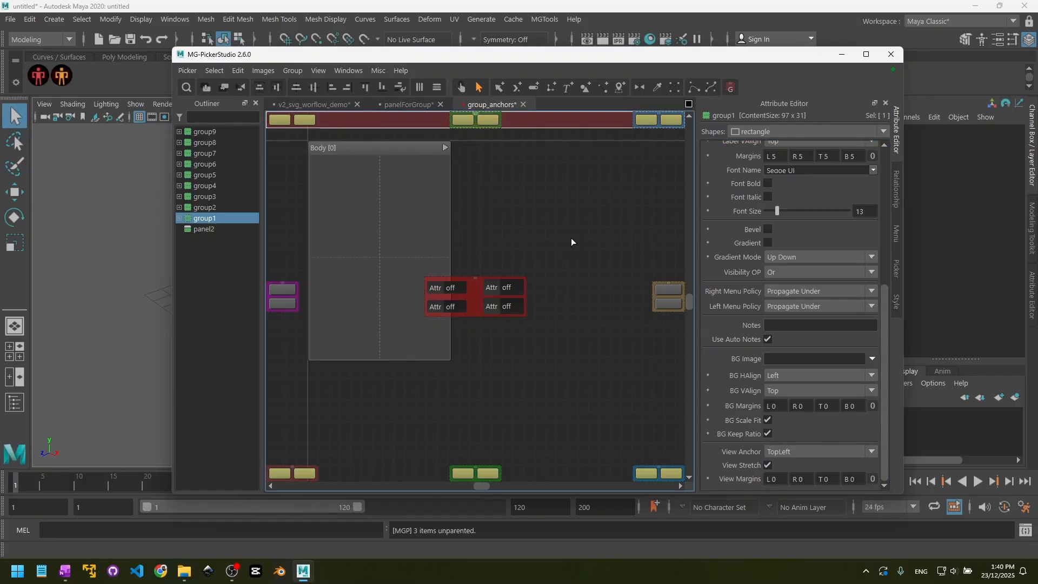
{"action": "left_click", "coordinate": [462, 87]}
{"action": "left_click_drag", "start_coordinate": [902, 493], "coordinate": [887, 471]}
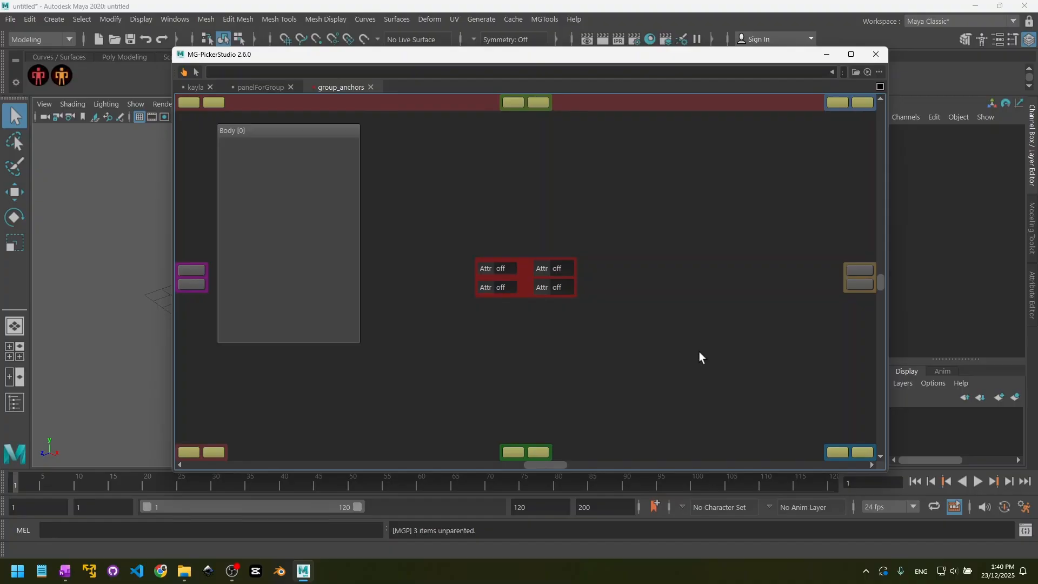
{"action": "key", "text": "Tab"}
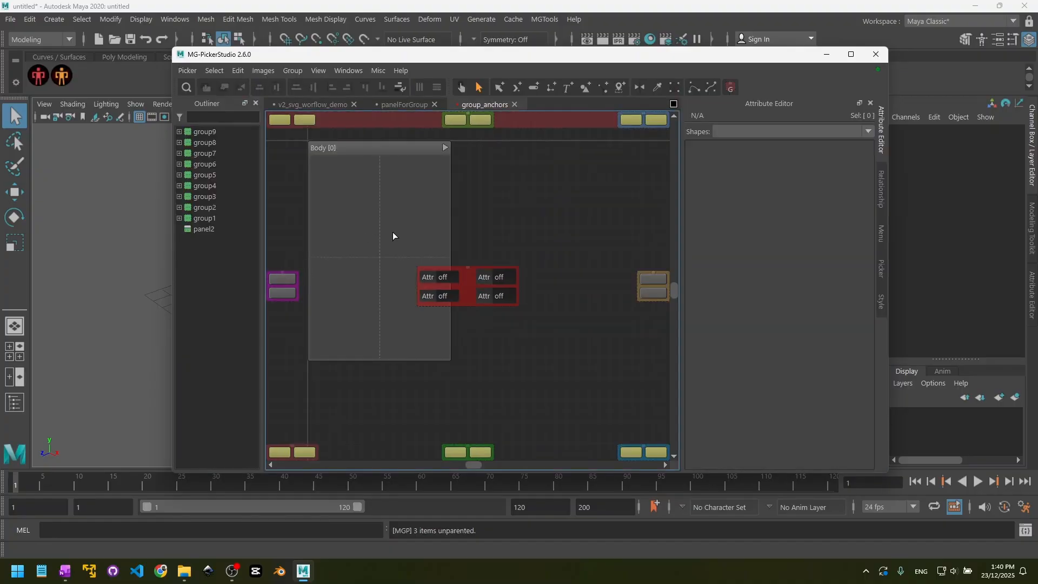
- Try View Stretch on the purple group anchored Left and resize the window to test it
{"action": "left_click_drag", "start_coordinate": [394, 234], "coordinate": [460, 241]}
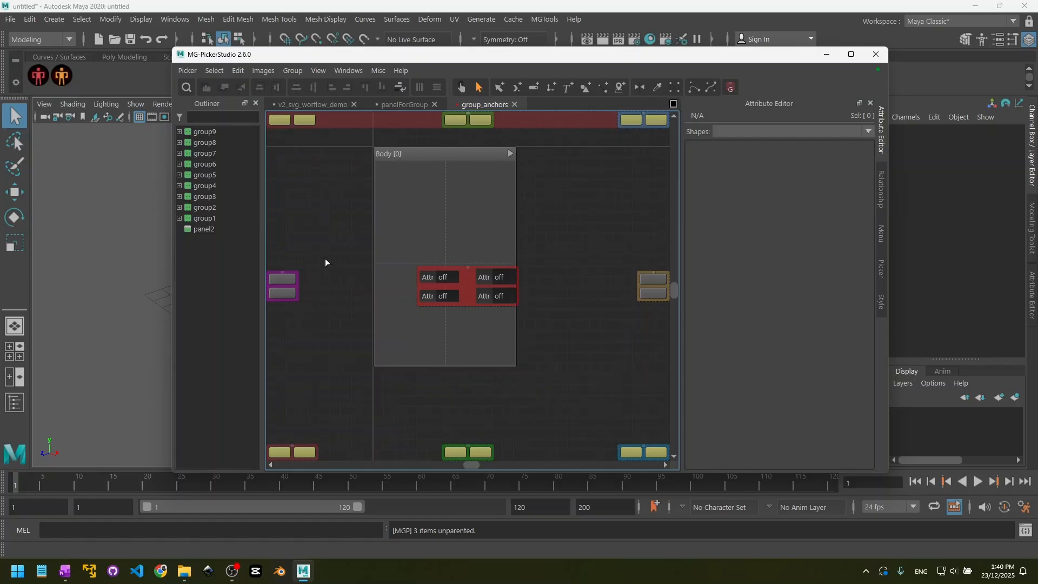
{"action": "left_click", "coordinate": [283, 275]}
{"action": "scroll", "coordinate": [727, 366], "scroll_direction": "down", "scroll_amount": 1}
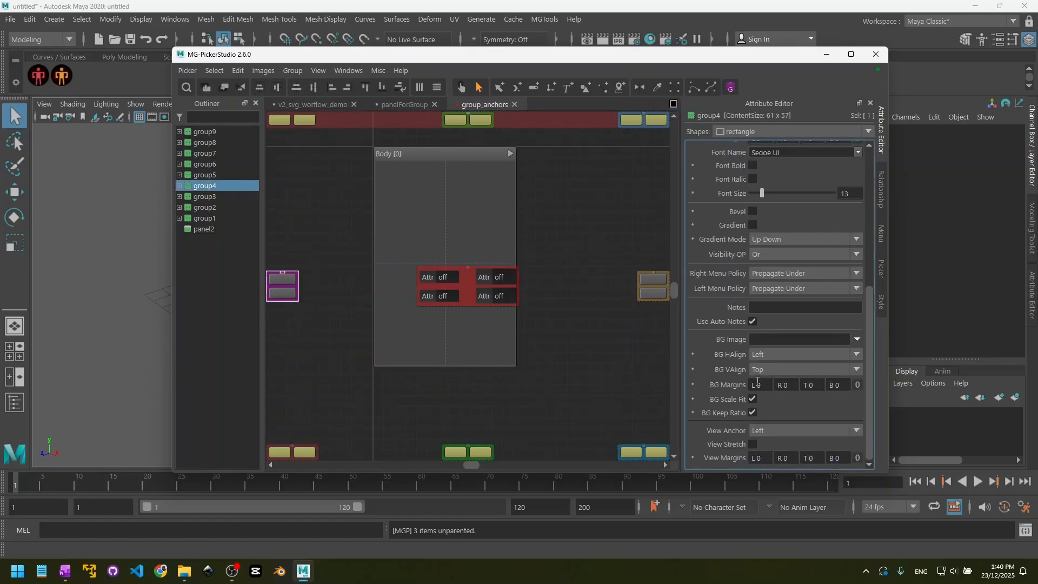
{"action": "left_click", "coordinate": [752, 444]}
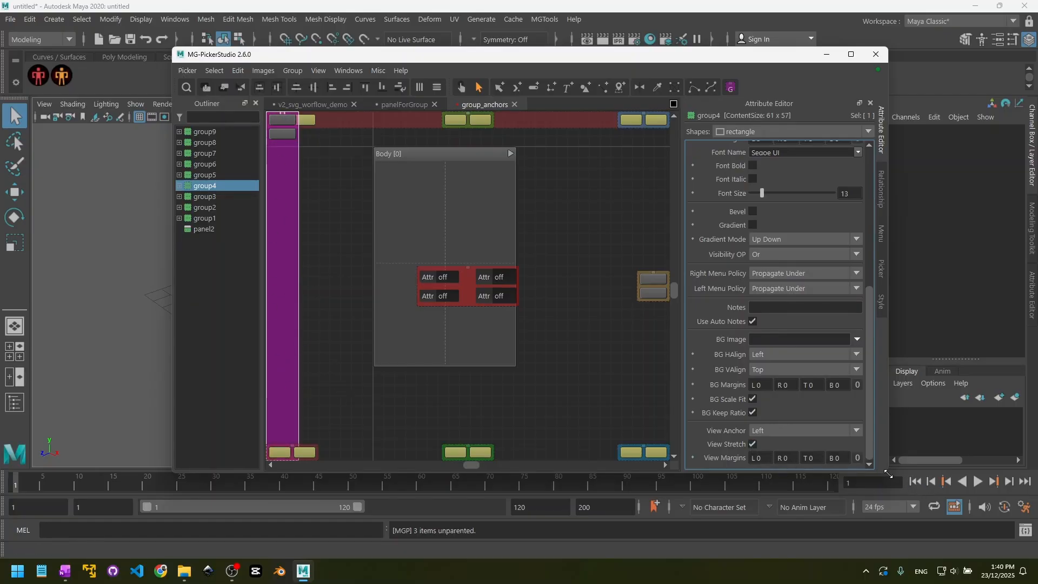
{"action": "mouse_move", "coordinate": [889, 474]}
{"action": "left_mouse_down"}
{"action": "mouse_move", "coordinate": [747, 515]}
{"action": "mouse_move", "coordinate": [747, 458]}
{"action": "mouse_move", "coordinate": [765, 441]}
{"action": "mouse_move", "coordinate": [882, 458]}
{"action": "left_mouse_up"}
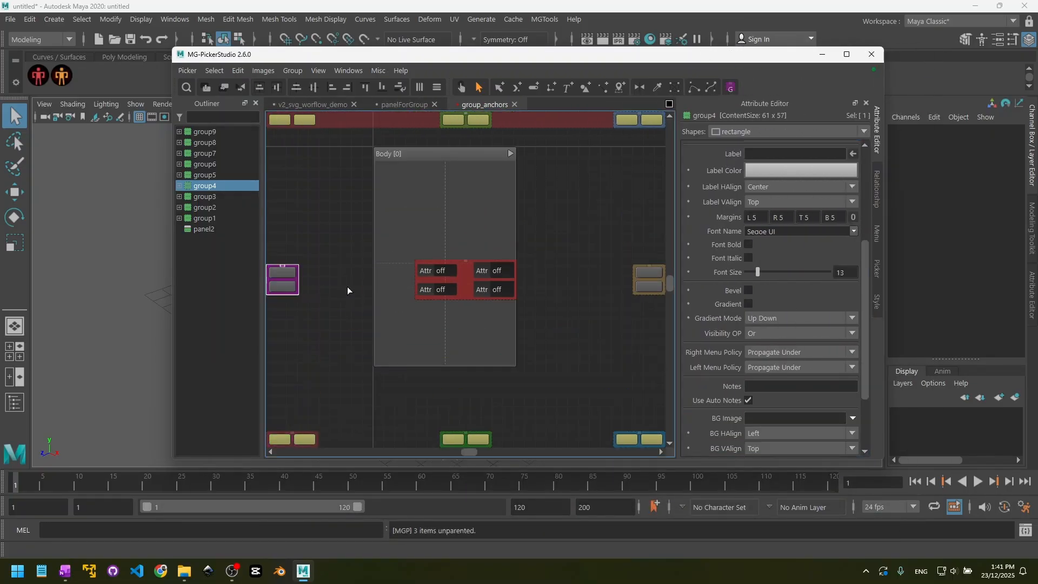
- Try View Stretch on the green group anchored Bottom
{"action": "left_click", "coordinate": [465, 436]}
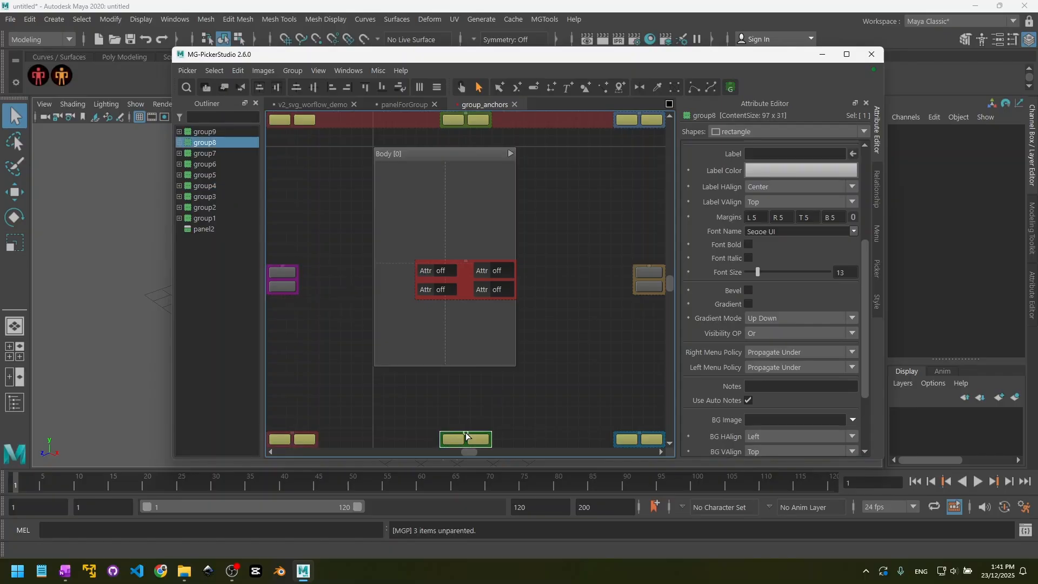
{"action": "scroll", "coordinate": [738, 427], "scroll_direction": "down", "scroll_amount": 3}
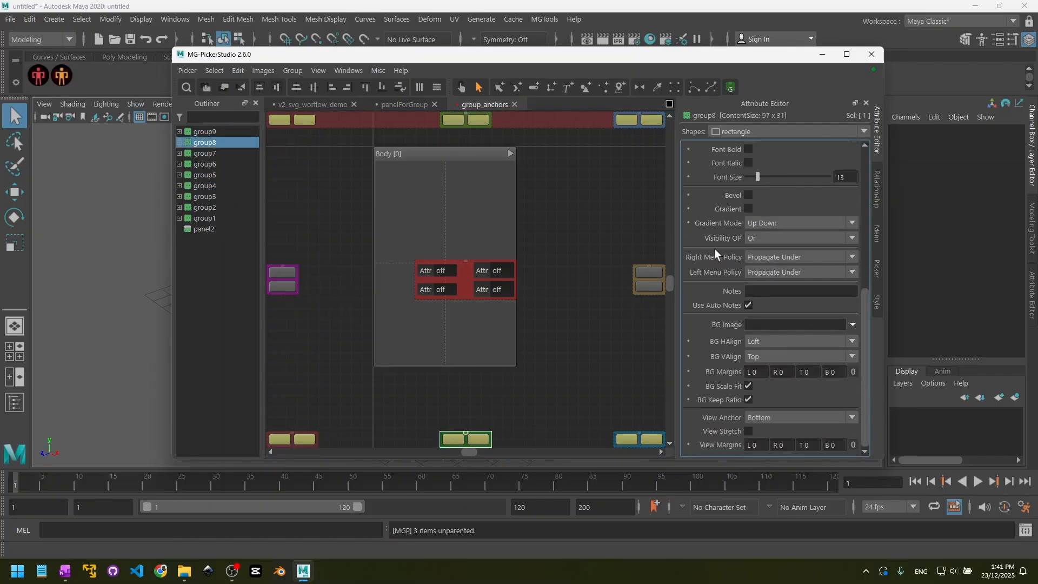
{"action": "left_click", "coordinate": [748, 431]}
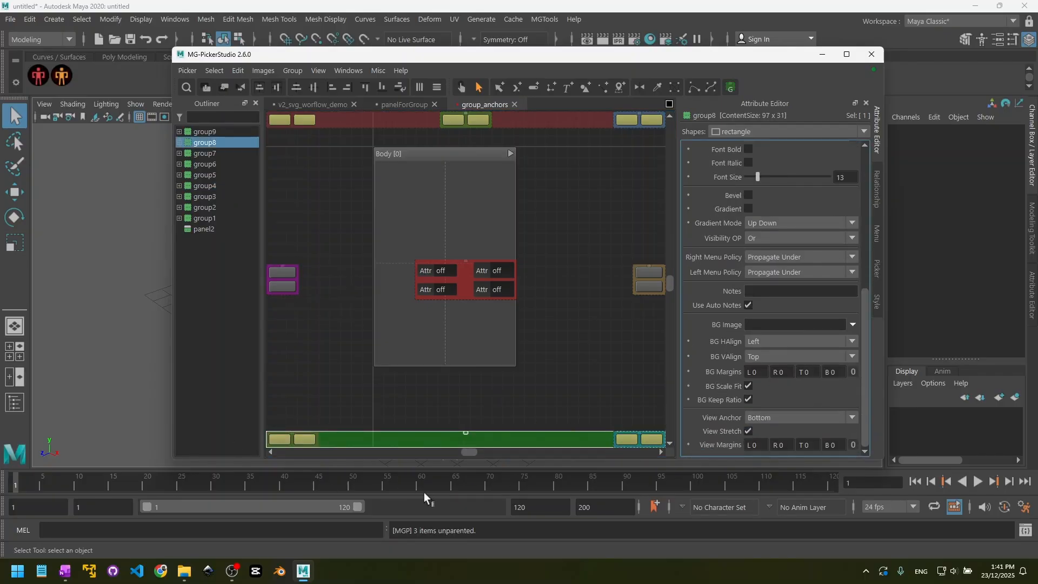
- Select the purple group anchored Left to examine its View Margins
{"action": "left_click", "coordinate": [280, 276]}
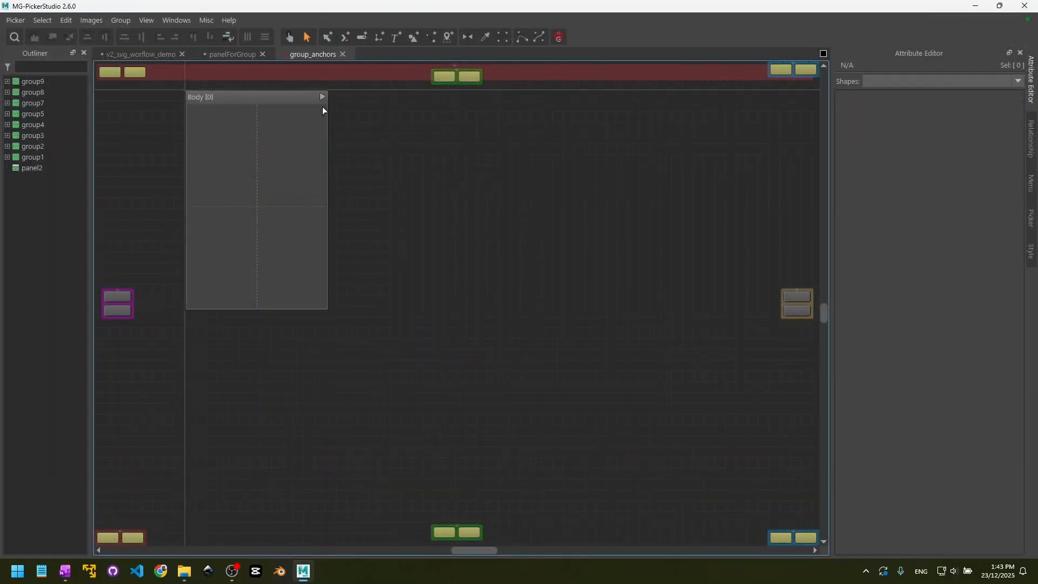
- Try View Anchor TopLeft on the Body panel and set it back to None
{"action": "left_click", "coordinate": [275, 101]}
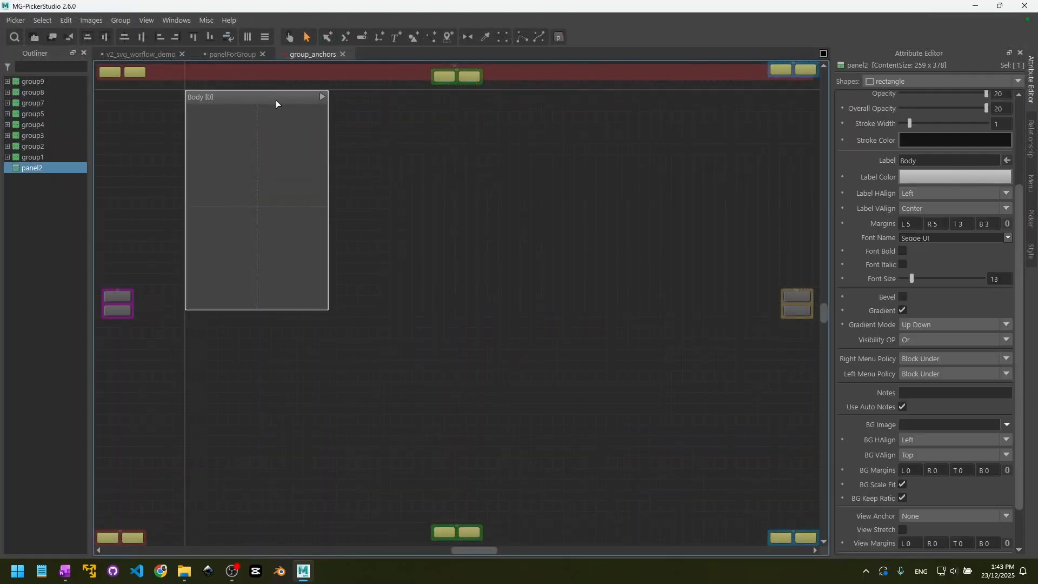
{"action": "scroll", "coordinate": [912, 373], "scroll_direction": "down", "scroll_amount": 2}
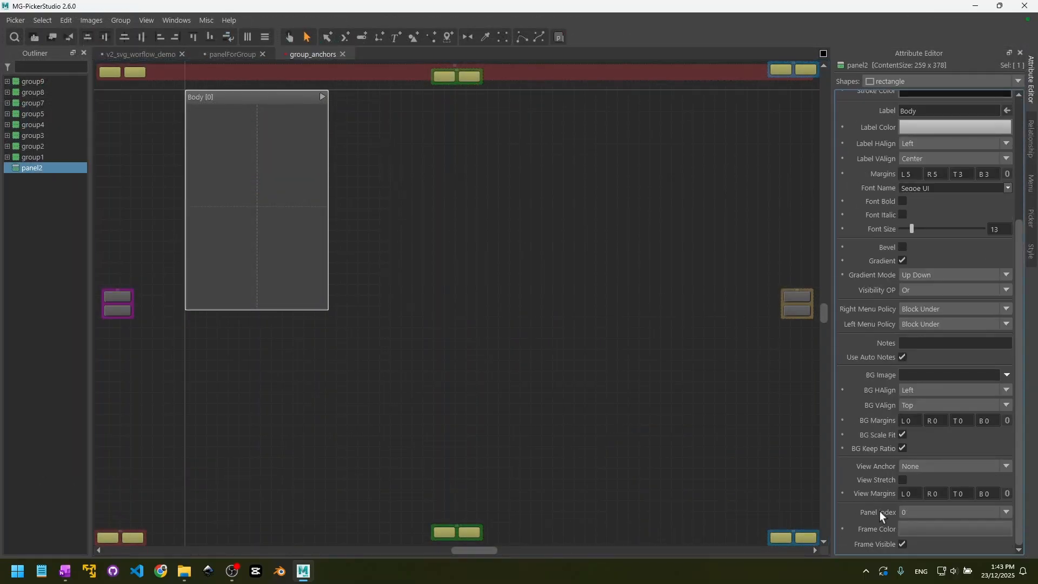
{"action": "left_click", "coordinate": [923, 467]}
{"action": "left_click", "coordinate": [918, 488]}
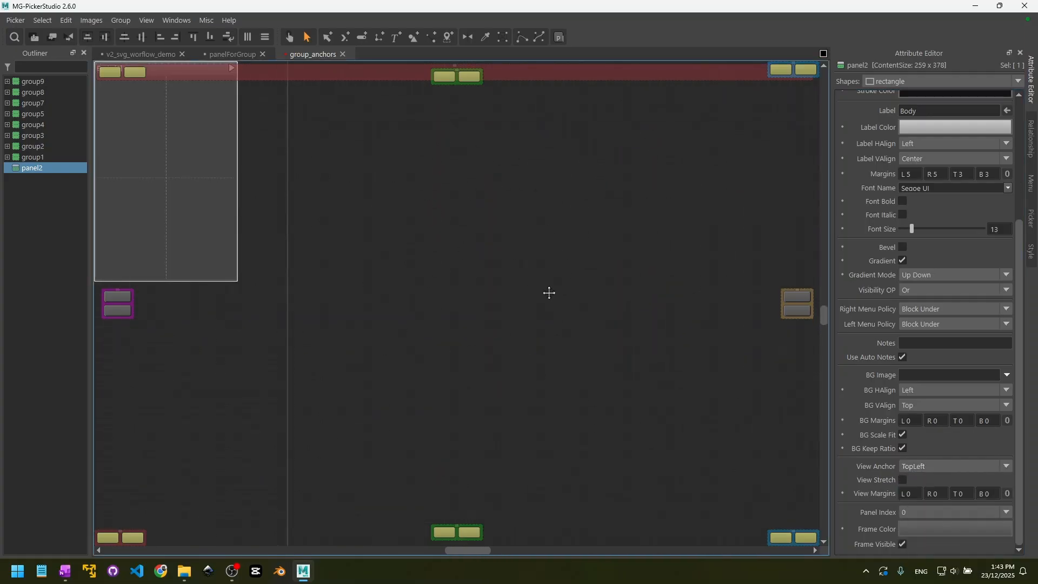
{"action": "left_click", "coordinate": [920, 468]}
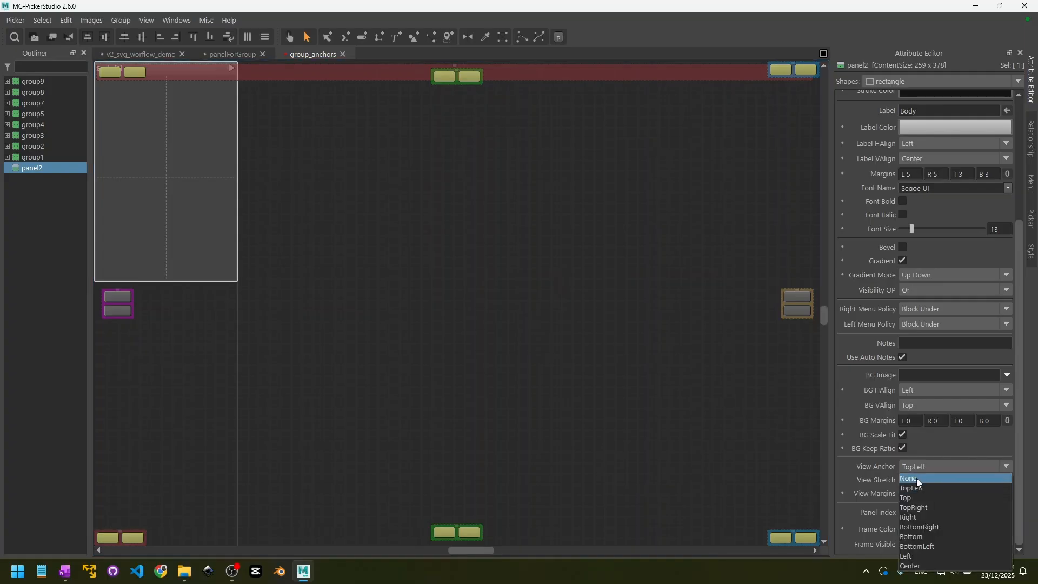
{"action": "left_click", "coordinate": [916, 478]}
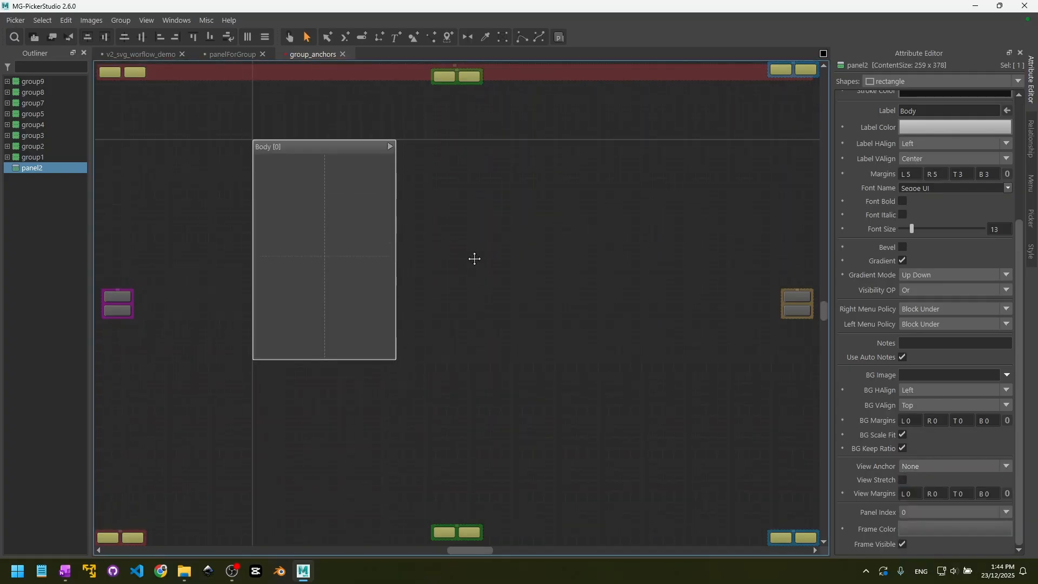
{"action": "left_click", "coordinate": [495, 272]}
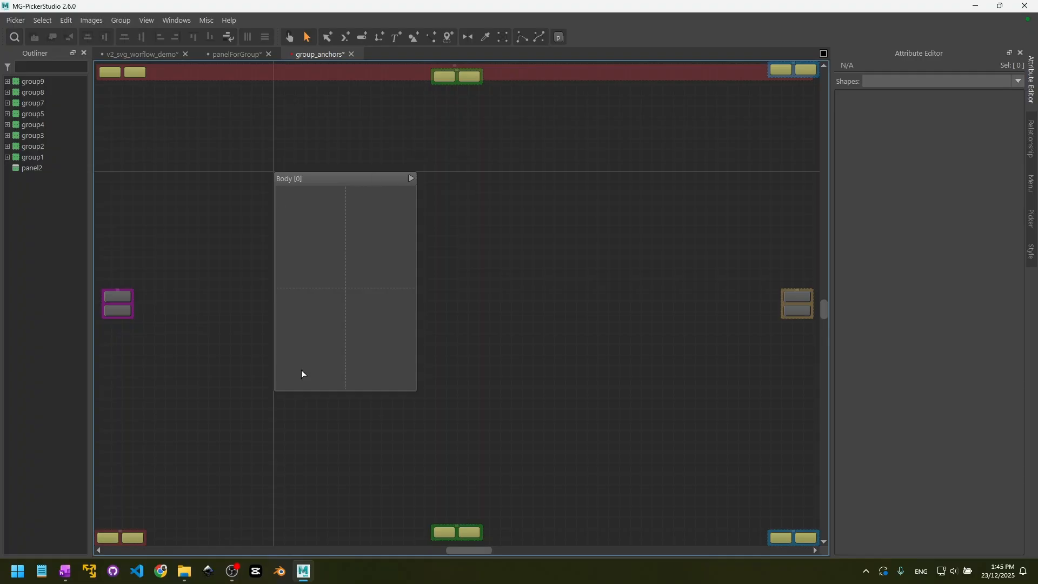
- Switch to the v2_svg_worflow_demo picker and examine the View Anchor of the group holding the character portrait and Select All button
{"action": "left_click", "coordinate": [117, 54]}
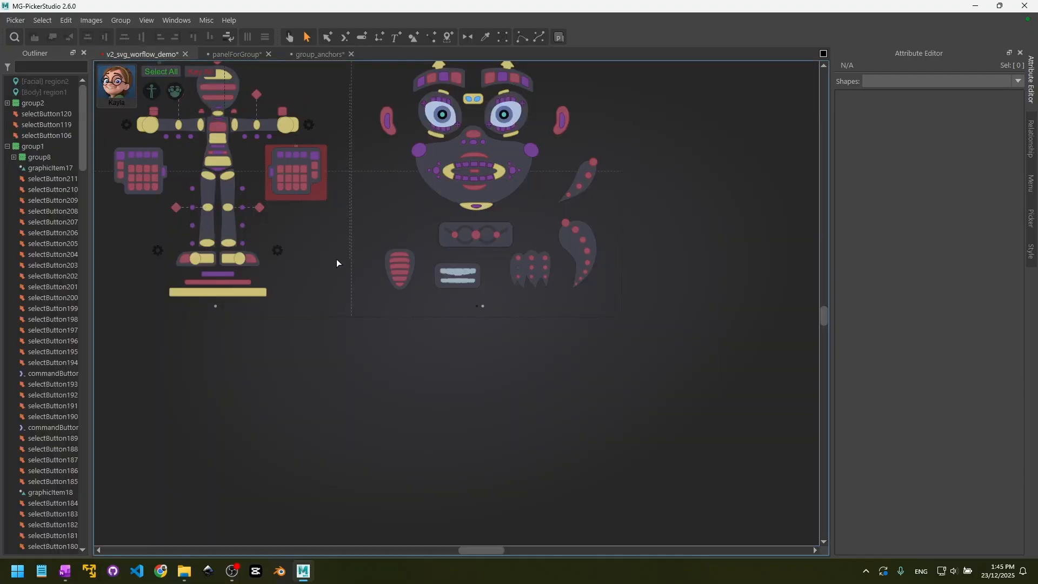
{"action": "middle_click_drag", "start_coordinate": [348, 220], "coordinate": [359, 280], "text": "alt"}
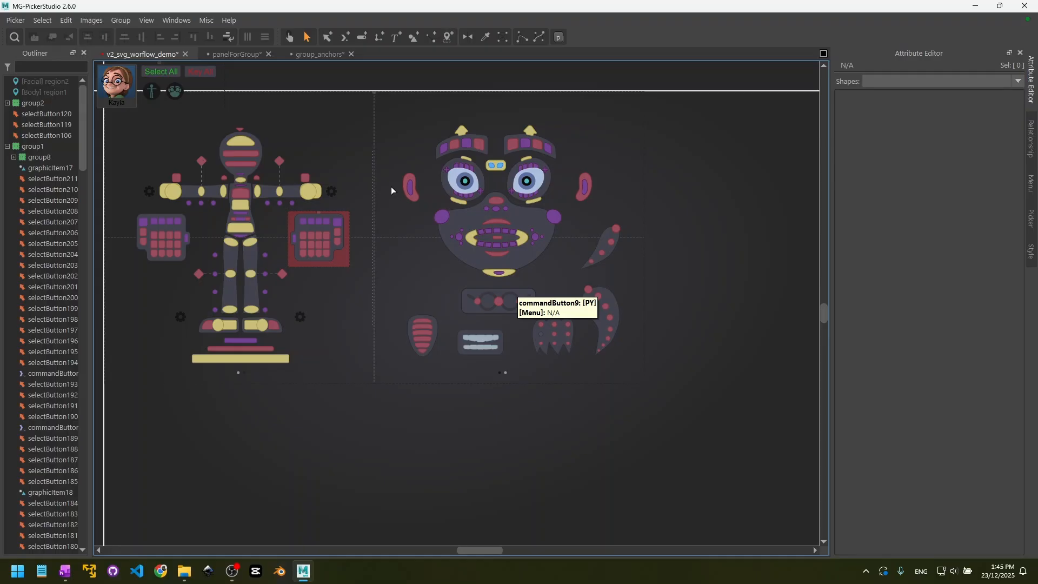
{"action": "middle_click_drag", "start_coordinate": [371, 165], "coordinate": [371, 153], "text": "alt"}
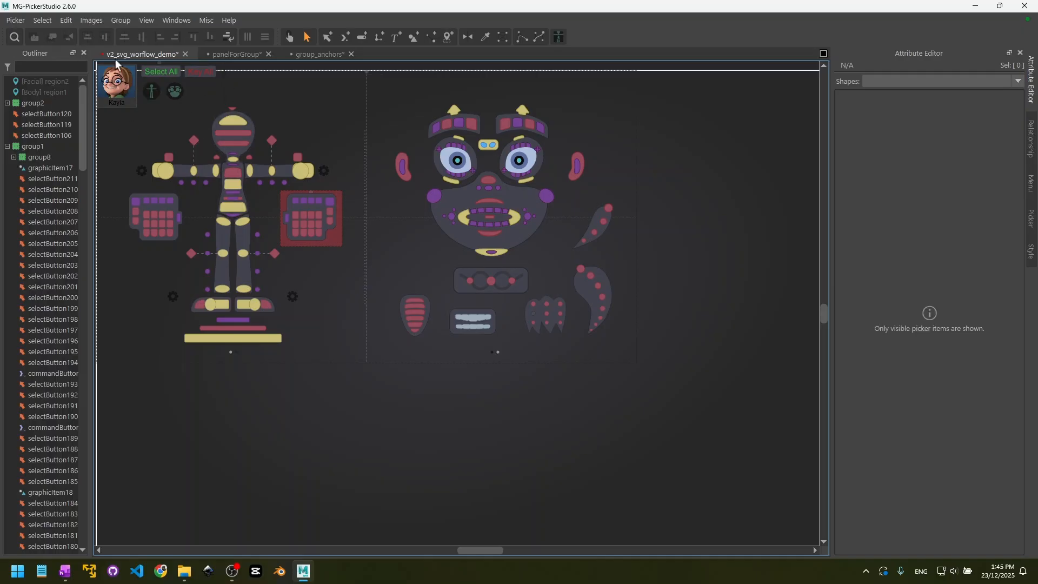
{"action": "middle_click_drag", "start_coordinate": [374, 229], "coordinate": [456, 308], "text": "alt"}
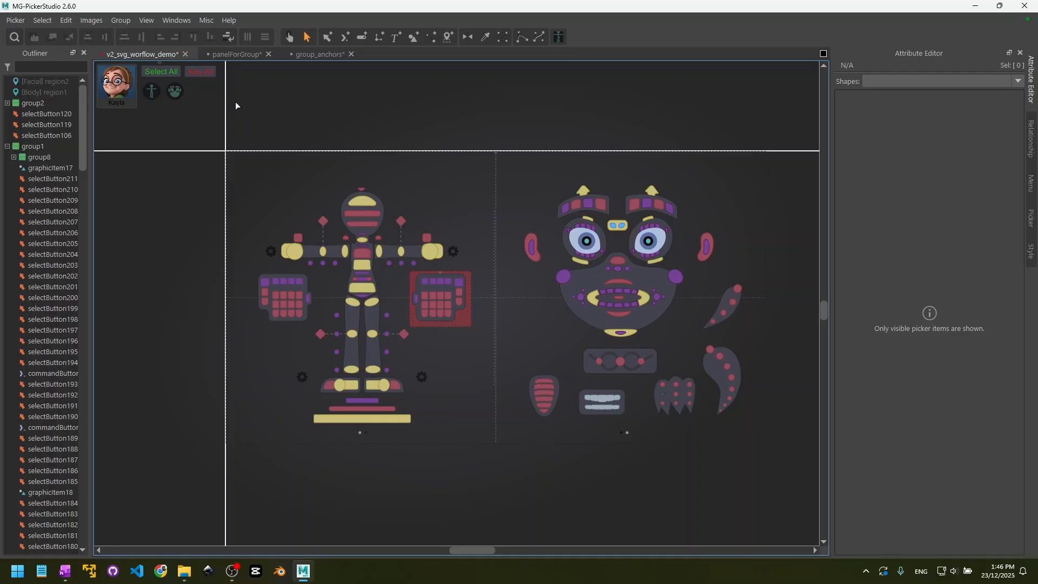
{"action": "left_click", "coordinate": [161, 63]}
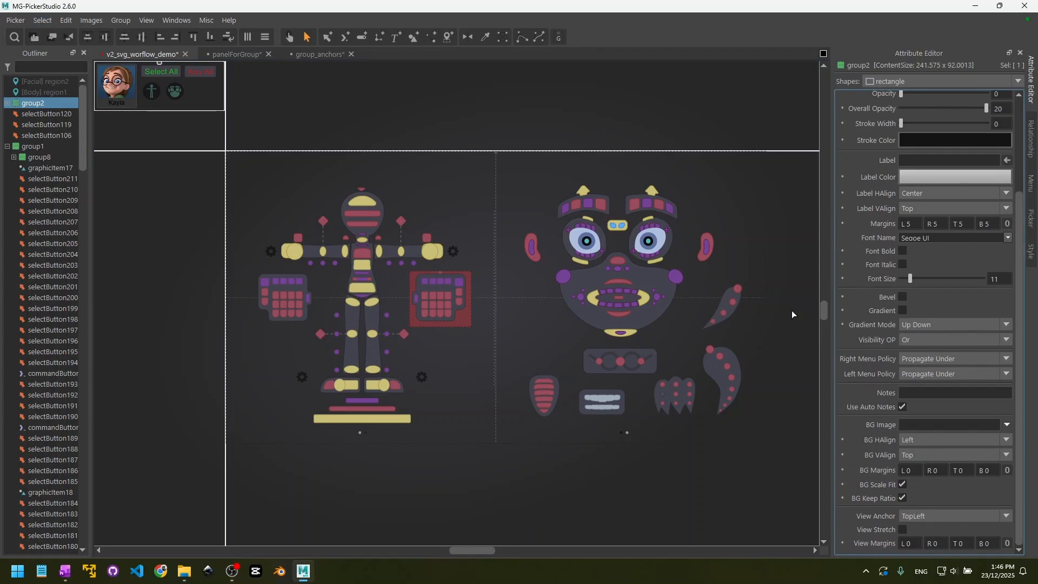
{"action": "left_click", "coordinate": [490, 240]}
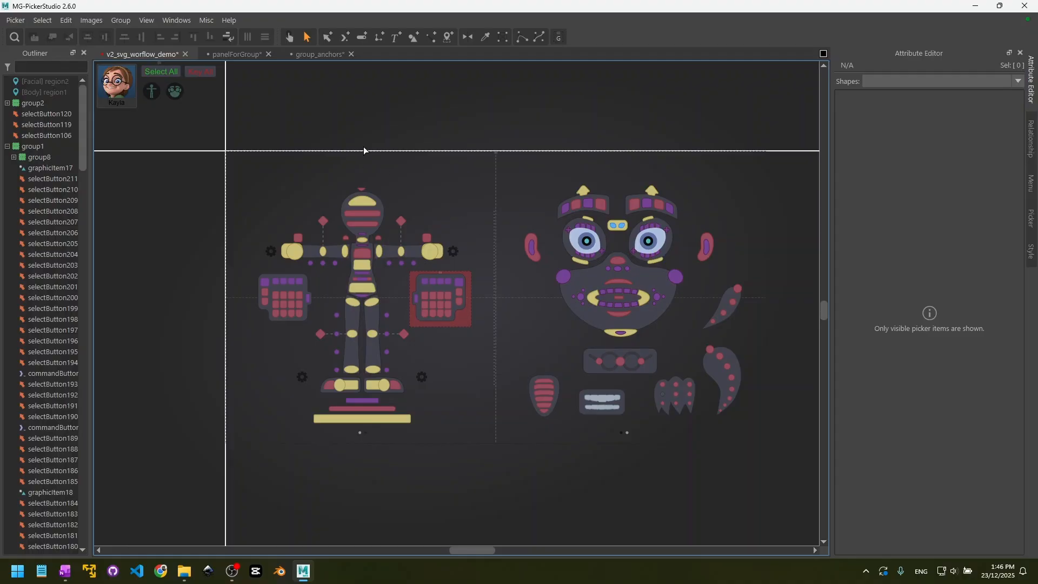
{"action": "left_click", "coordinate": [157, 64]}
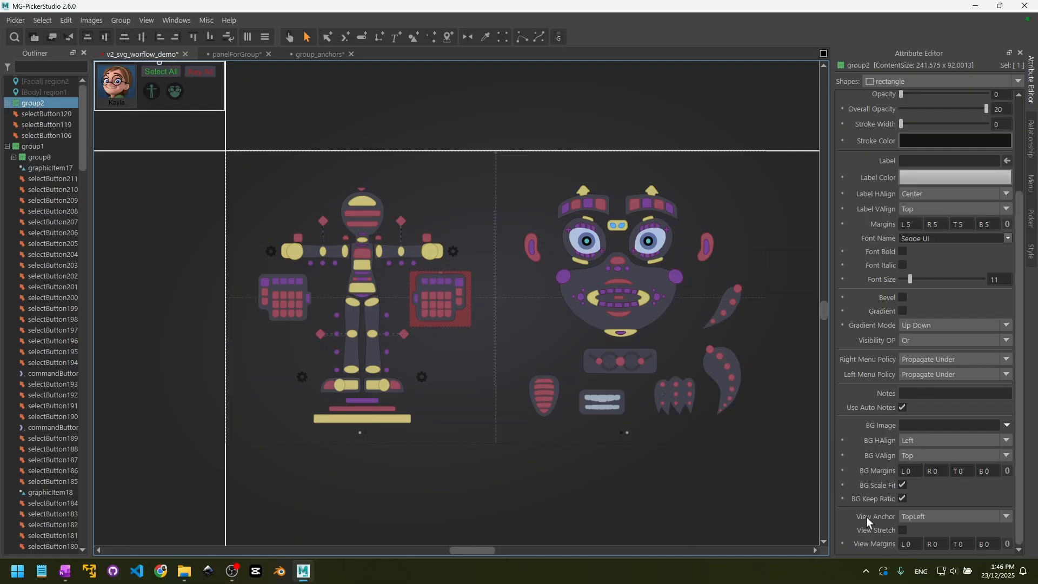
- Examine the View Anchor settings of the red group around the hand buttons and of its parent group
{"action": "left_click", "coordinate": [440, 270]}
{"action": "left_click", "coordinate": [439, 273]}
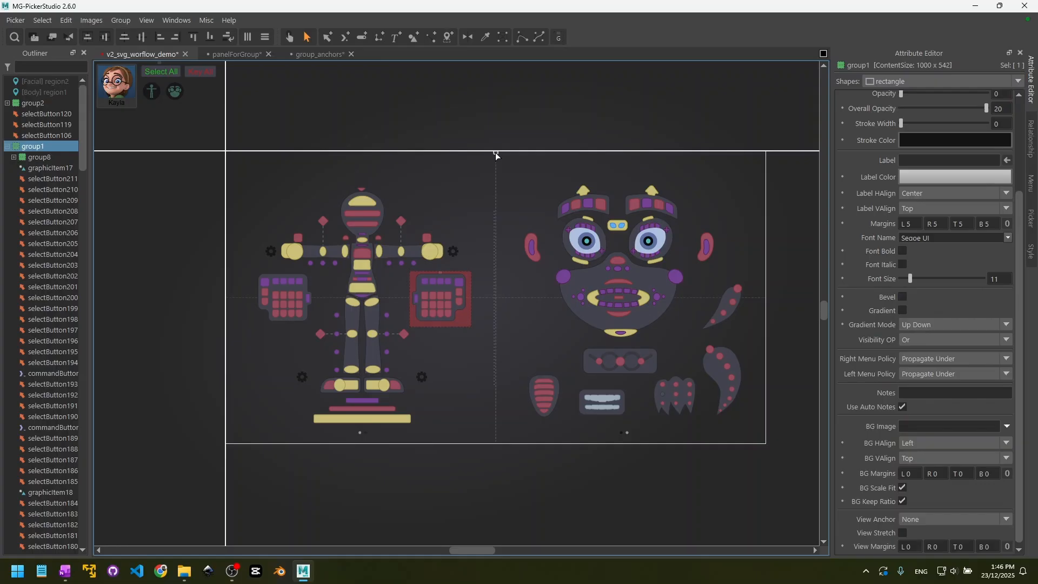
{"action": "mouse_move", "coordinate": [496, 152]}
{"action": "left_mouse_down"}
{"action": "mouse_move", "coordinate": [492, 173]}
{"action": "mouse_move", "coordinate": [496, 163]}
{"action": "left_mouse_up"}
{"action": "key", "text": "ctrl+z"}
{"action": "left_click", "coordinate": [440, 274]}
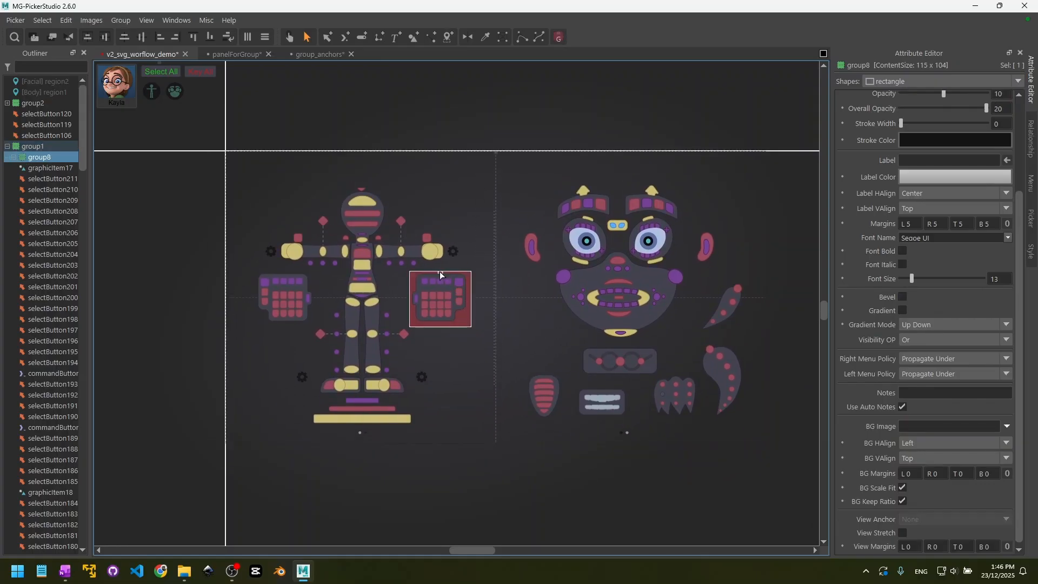
{"action": "scroll", "coordinate": [860, 400], "scroll_direction": "down", "scroll_amount": 1}
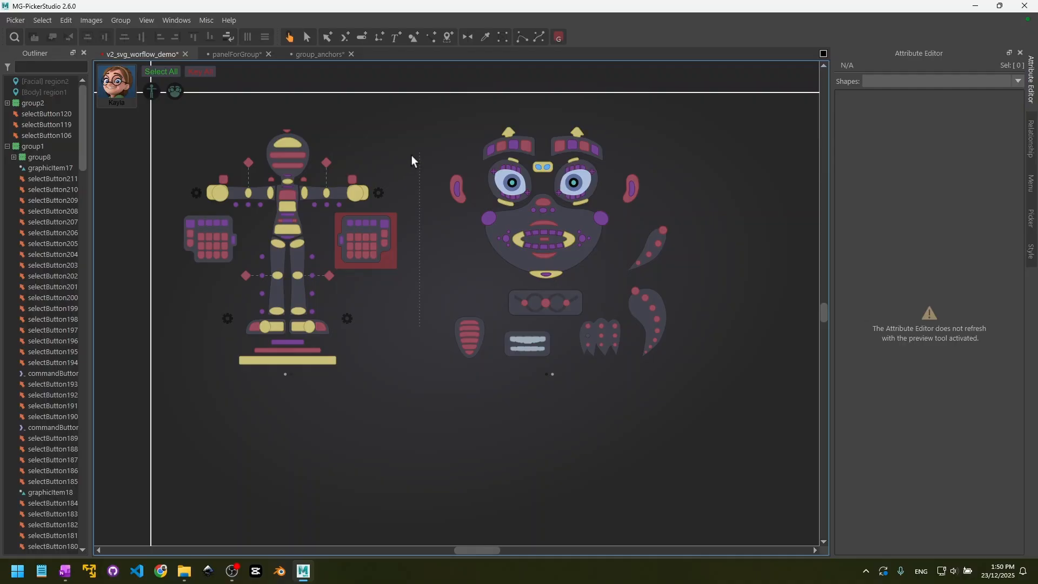
- Switch to the panelForGroup picker and draw a view region in the empty area beside the Body panel
{"action": "left_click", "coordinate": [449, 37]}
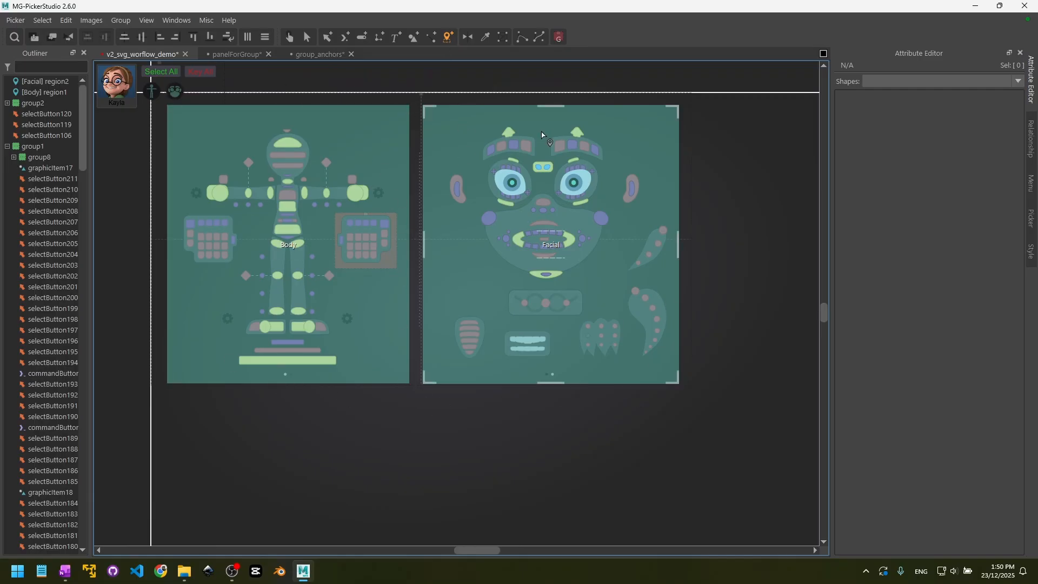
{"action": "left_click", "coordinate": [233, 55]}
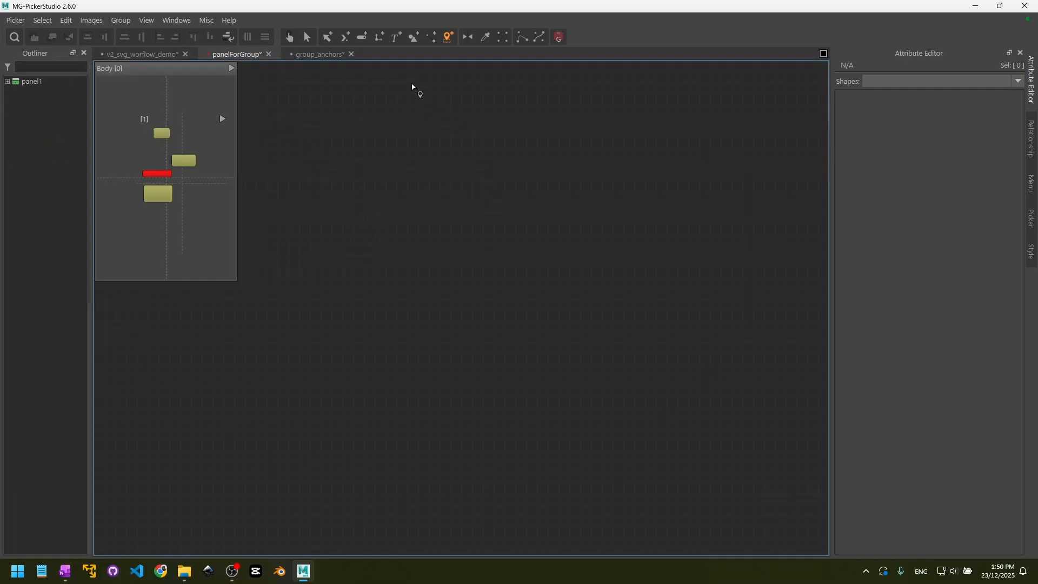
{"action": "left_click", "coordinate": [449, 39]}
{"action": "left_click_drag", "start_coordinate": [362, 136], "coordinate": [575, 385]}
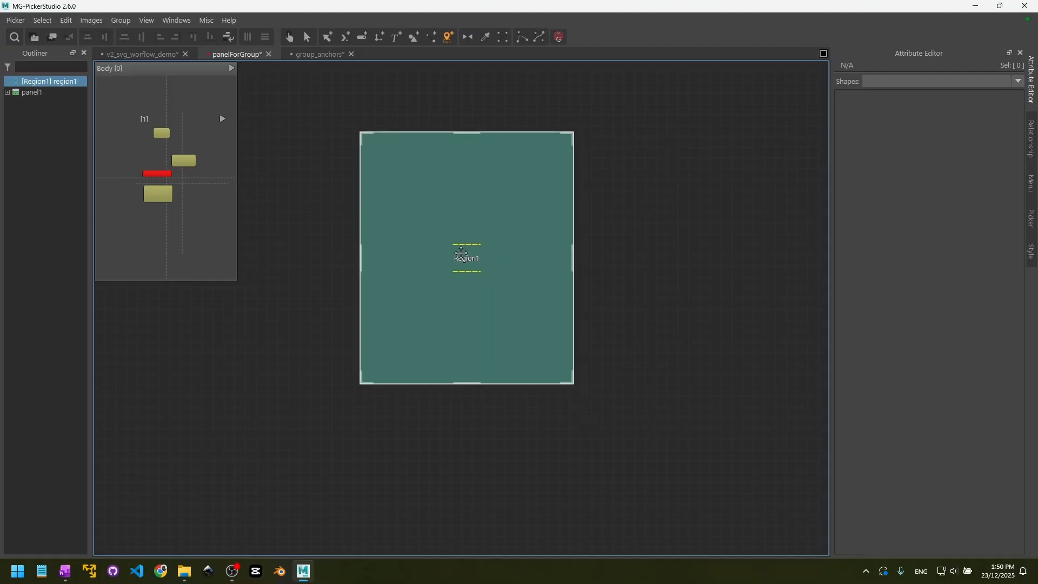
- Rename the new view region as VeryImportRegion
{"action": "double_click", "coordinate": [465, 260]}
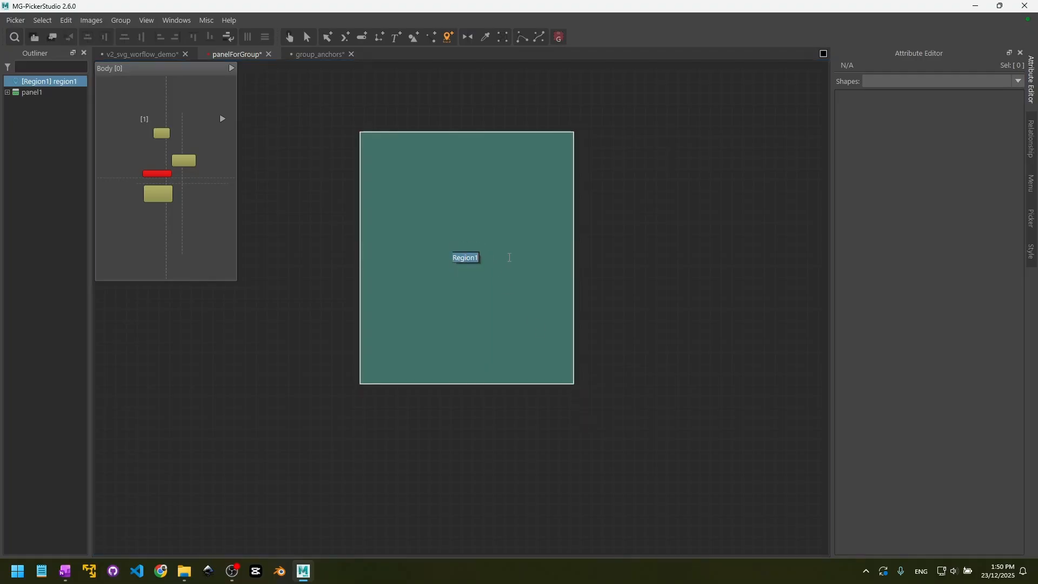
{"action": "type", "text": "veryImport"}
{"action": "type", "text": "Region"}
{"action": "key", "text": "Return"}
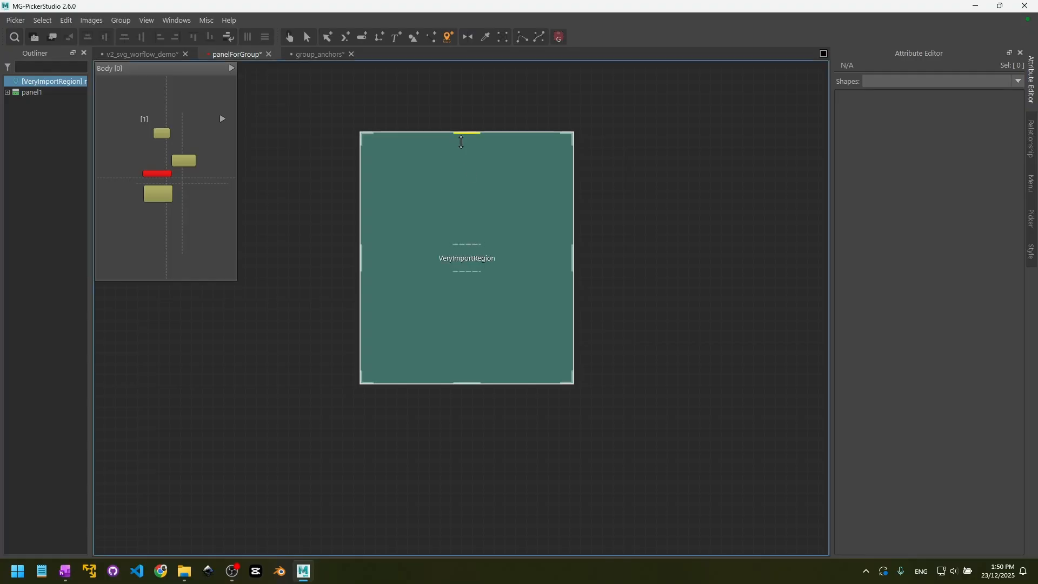
- Test selecting the new region on the canvas and in the Outliner outside region editing, and widen the Outliner to read its name
{"action": "left_click", "coordinate": [306, 36]}
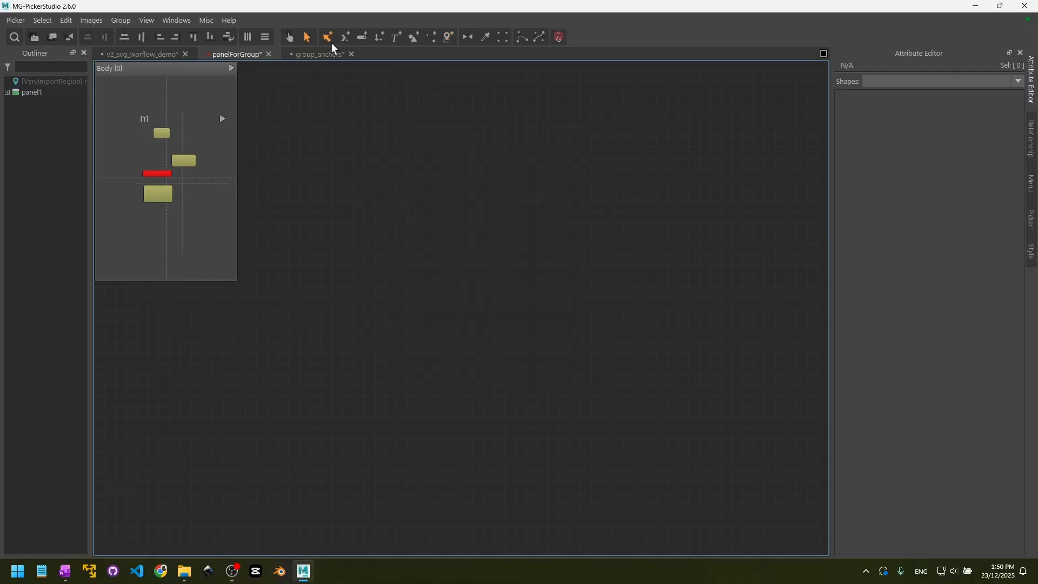
{"action": "left_click_drag", "start_coordinate": [309, 89], "coordinate": [633, 436]}
{"action": "left_click", "coordinate": [45, 82]}
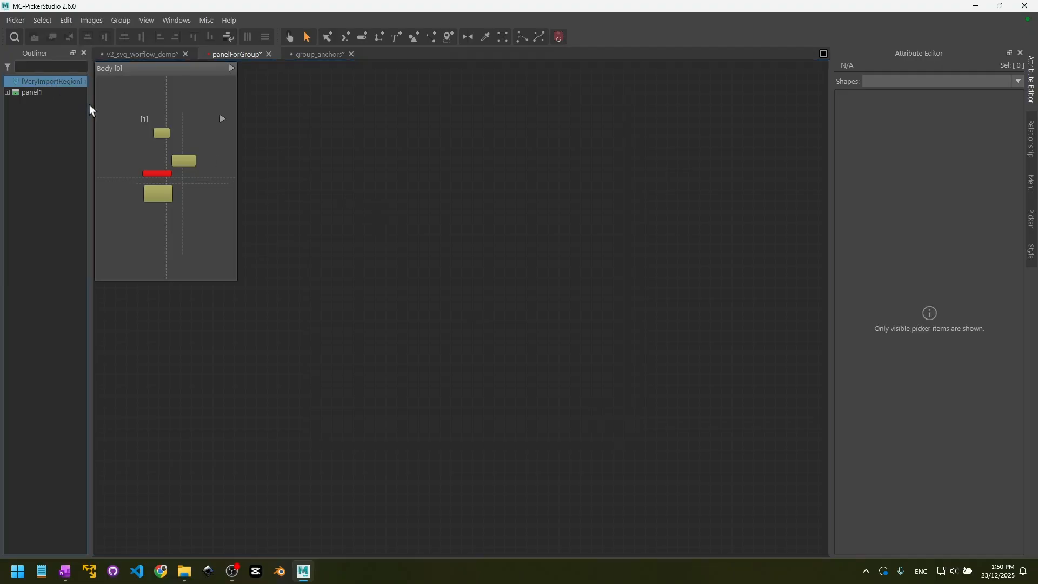
{"action": "left_click_drag", "start_coordinate": [90, 110], "coordinate": [139, 108]}
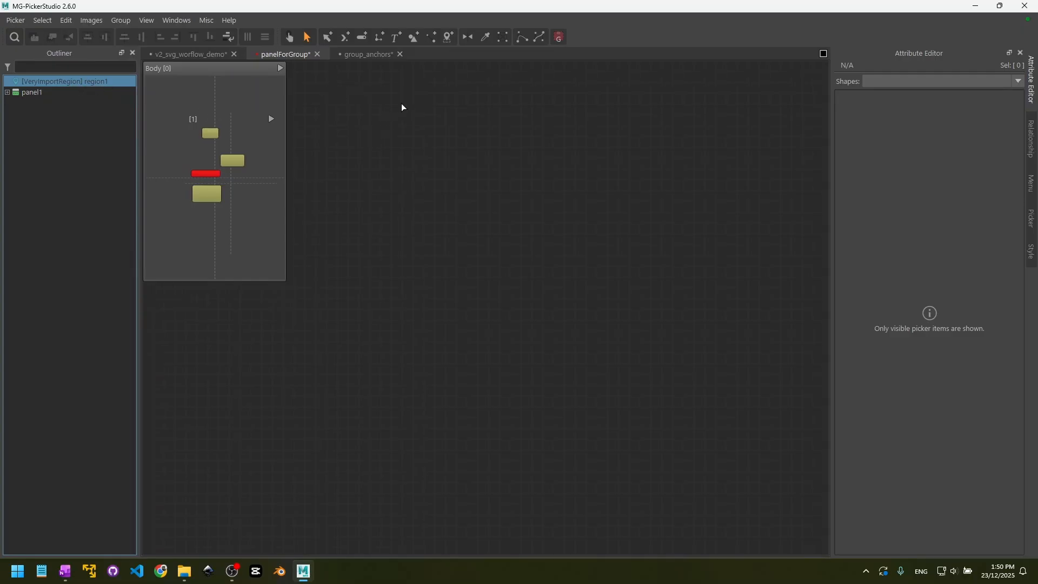
- Slightly adjust the size and position of the Body view region in the v2_svg_worflow_demo picker and save the open pickers
{"action": "left_click", "coordinate": [449, 38]}
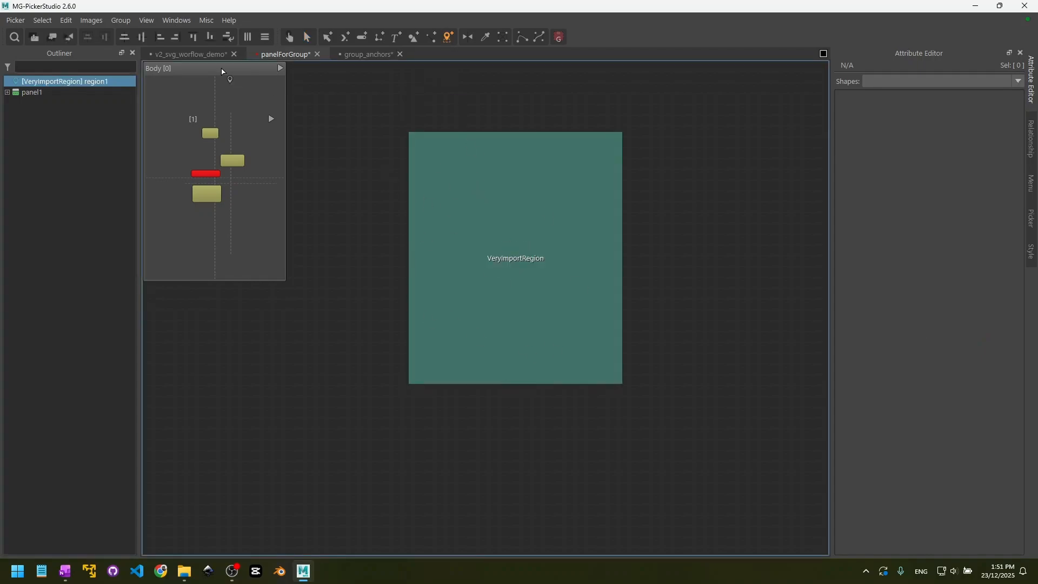
{"action": "left_click", "coordinate": [209, 54]}
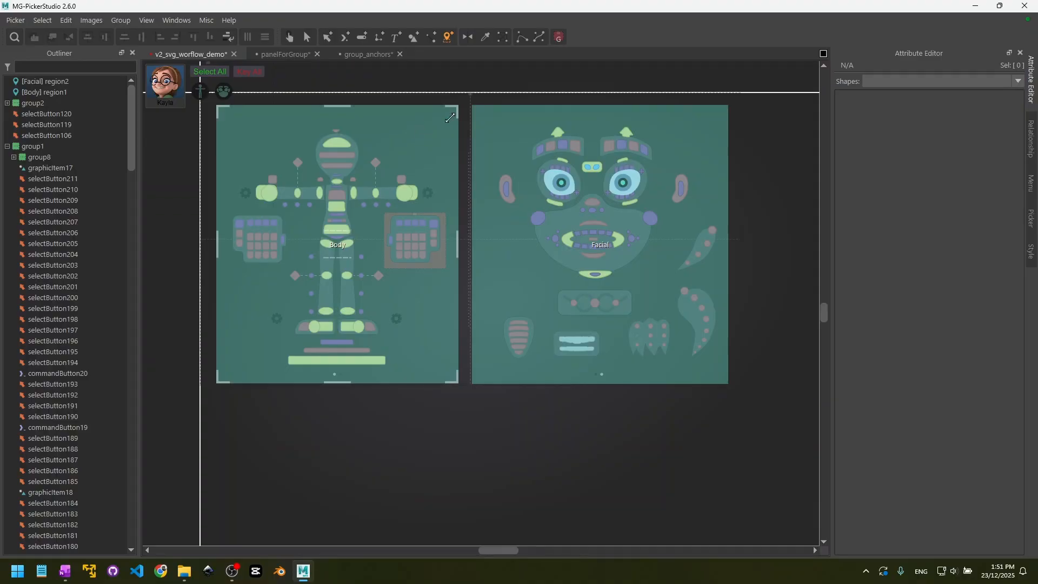
{"action": "left_click_drag", "start_coordinate": [457, 107], "coordinate": [459, 110]}
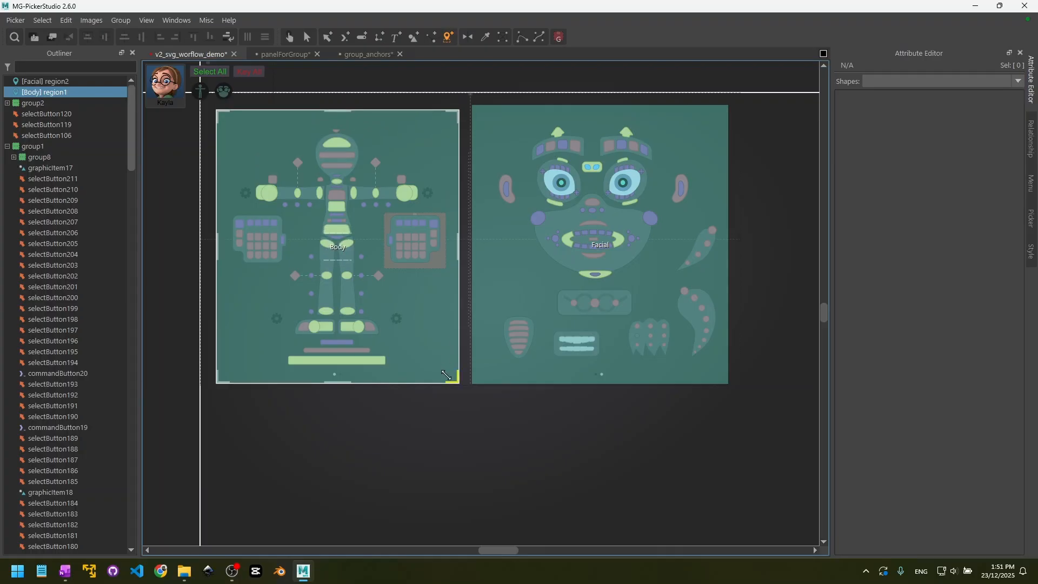
{"action": "left_click_drag", "start_coordinate": [452, 378], "coordinate": [451, 379]}
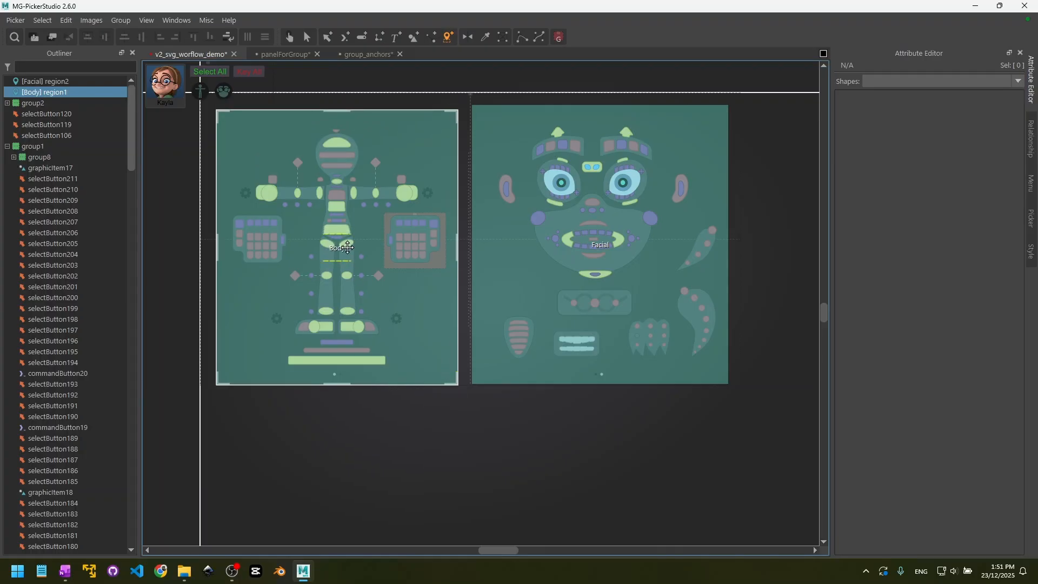
{"action": "mouse_move", "coordinate": [339, 249]}
{"action": "left_mouse_down"}
{"action": "mouse_move", "coordinate": [324, 251]}
{"action": "mouse_move", "coordinate": [336, 249]}
{"action": "left_mouse_up"}
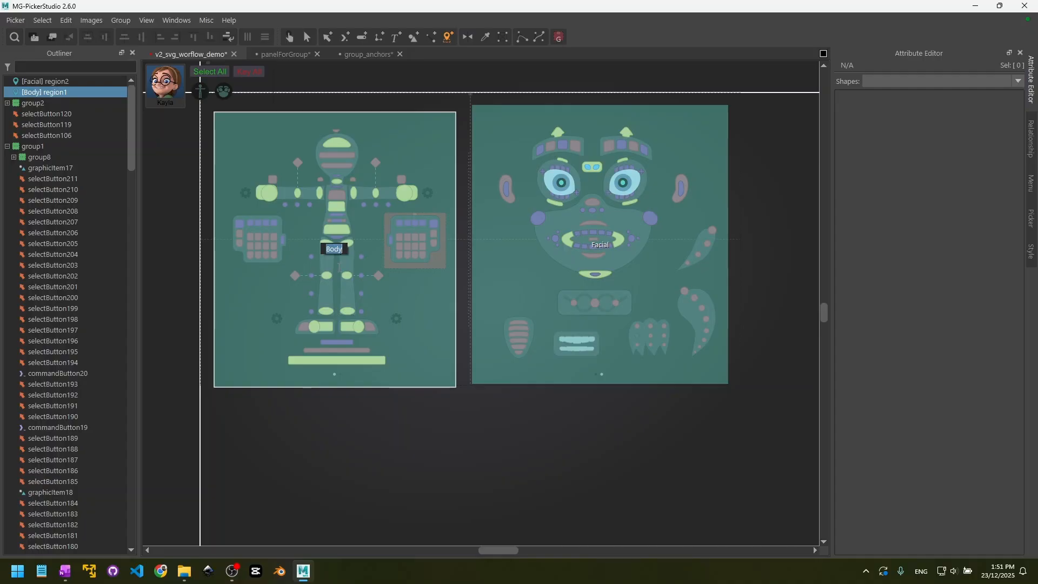
{"action": "left_click", "coordinate": [485, 439]}
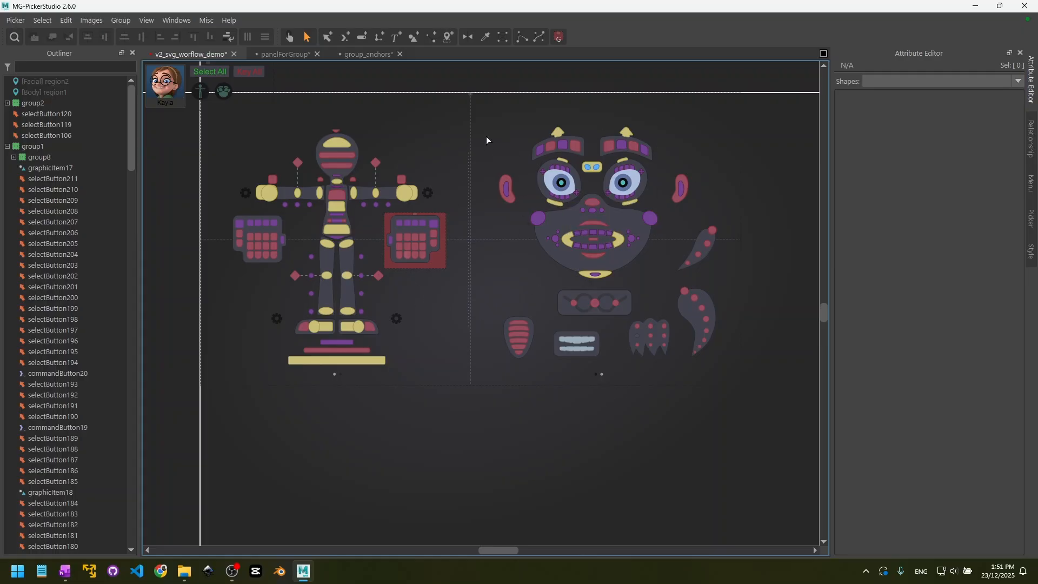
{"action": "key", "text": "ctrl+s"}
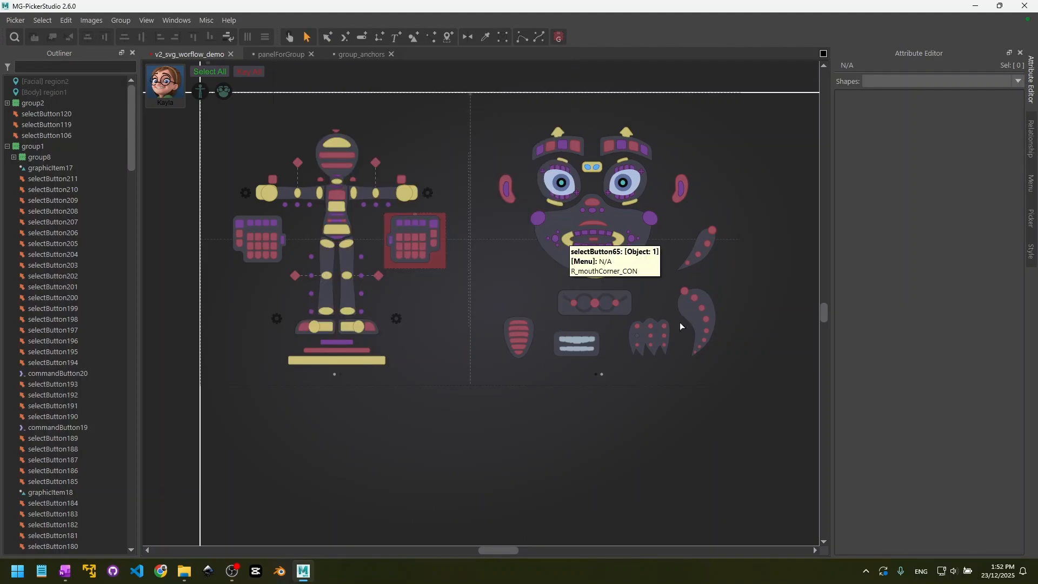
- Start a view region command button in the empty space beside the body's head, with Body as its view region
{"action": "left_click", "coordinate": [345, 37]}
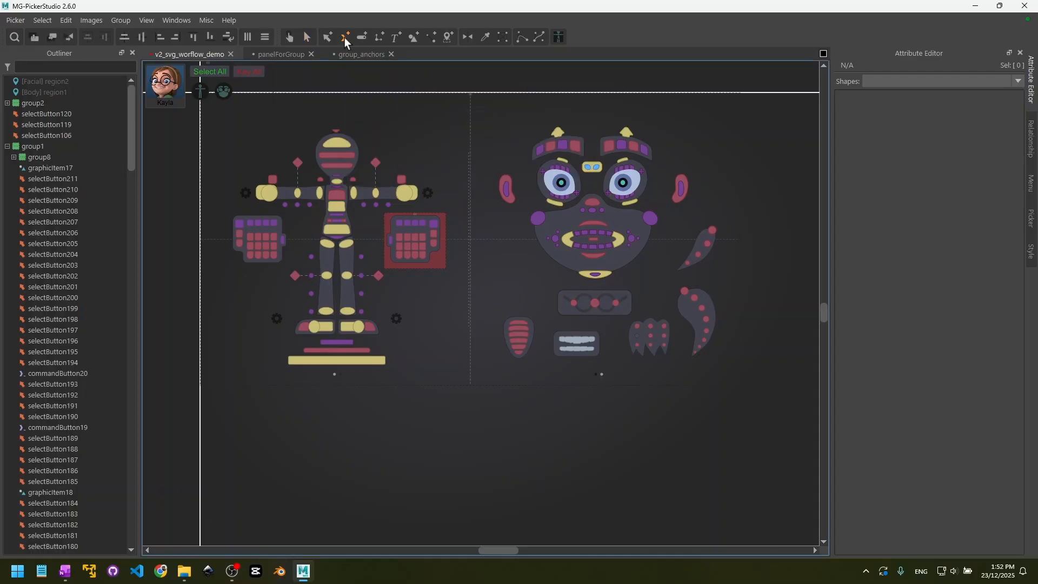
{"action": "right_click", "coordinate": [443, 157]}
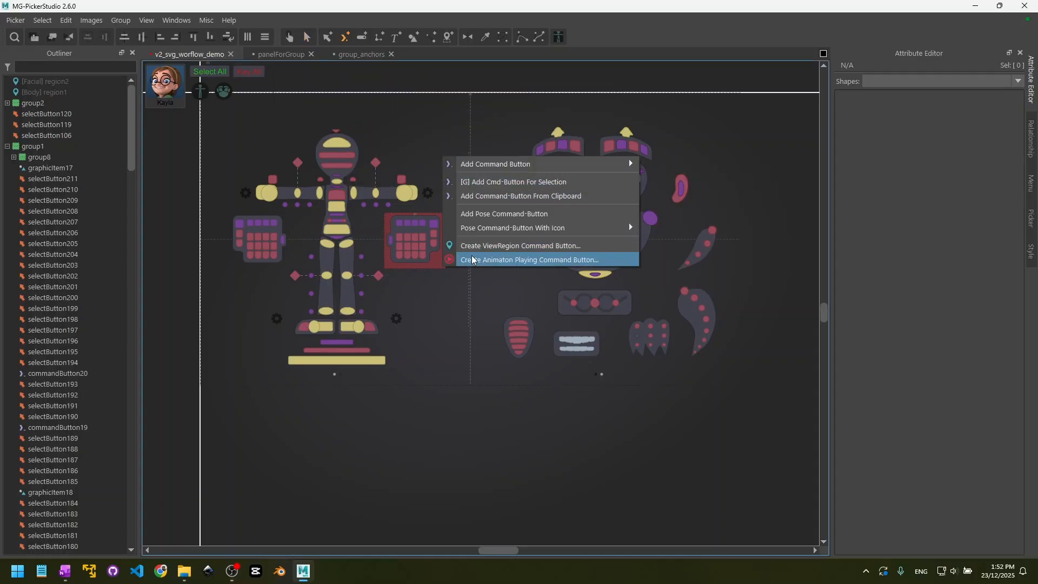
{"action": "left_click", "coordinate": [534, 248]}
{"action": "left_click_drag", "start_coordinate": [544, 218], "coordinate": [557, 318]}
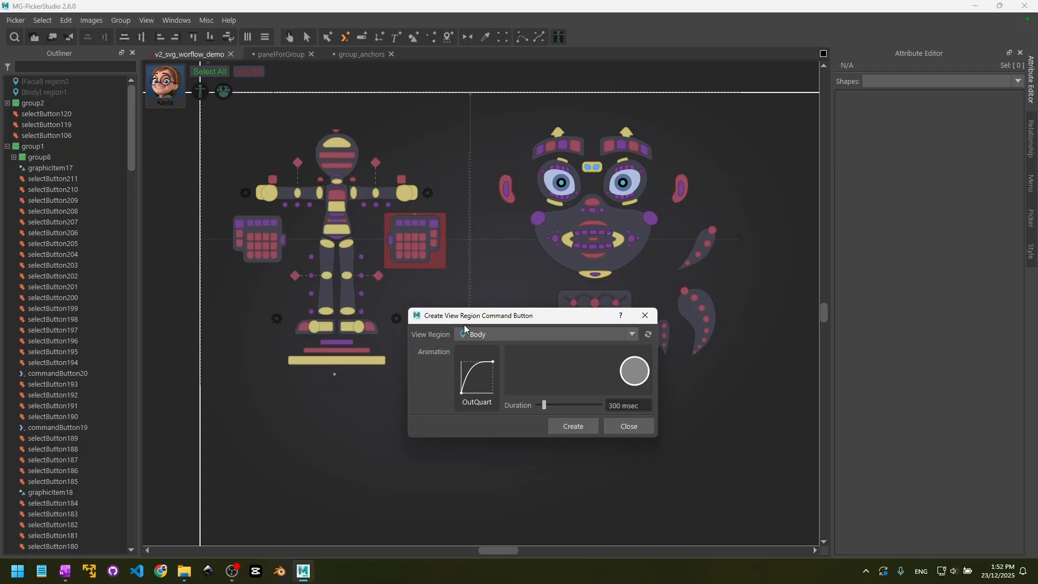
{"action": "left_click", "coordinate": [500, 335]}
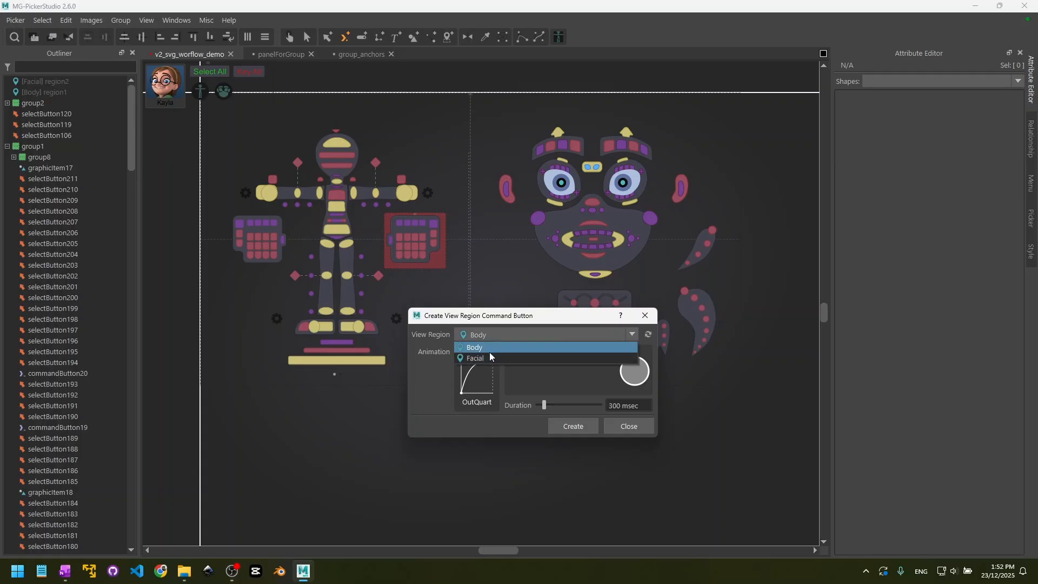
{"action": "left_click", "coordinate": [433, 337]}
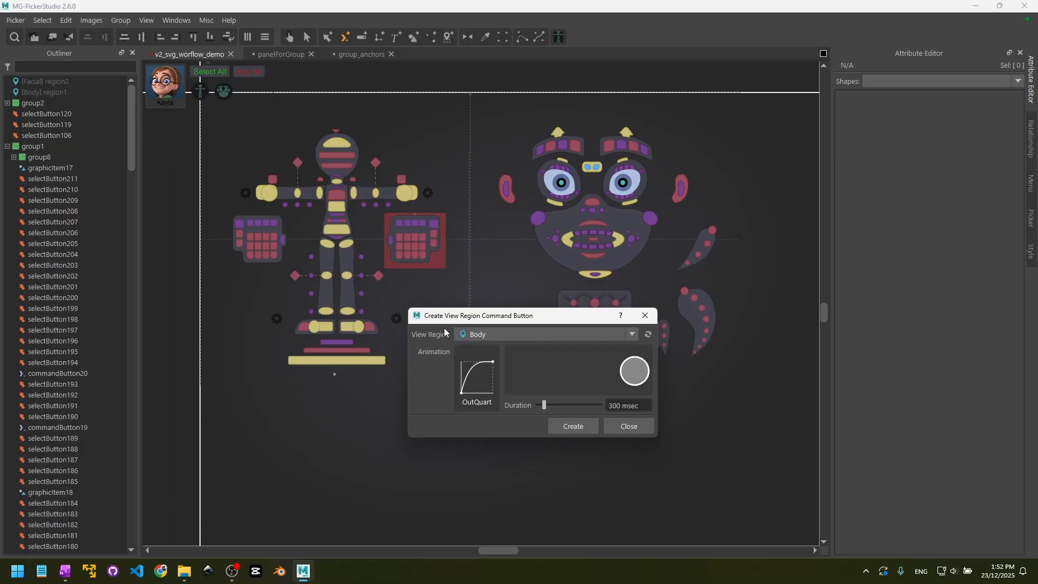
- Create the Body view region button with the OutQuart animation curve and a duration of 300 msec
{"action": "left_click", "coordinate": [483, 382]}
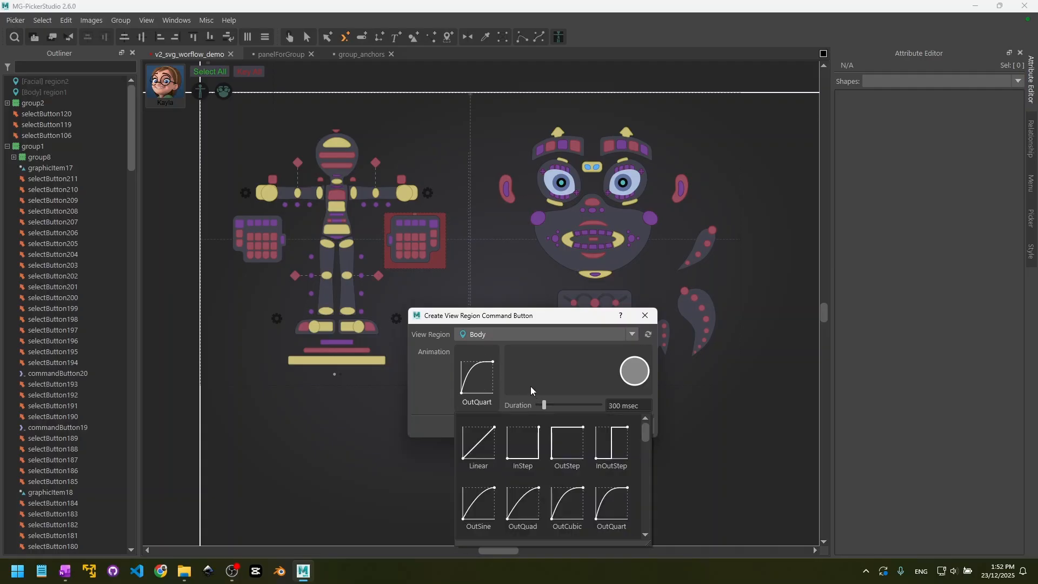
{"action": "left_click", "coordinate": [499, 372]}
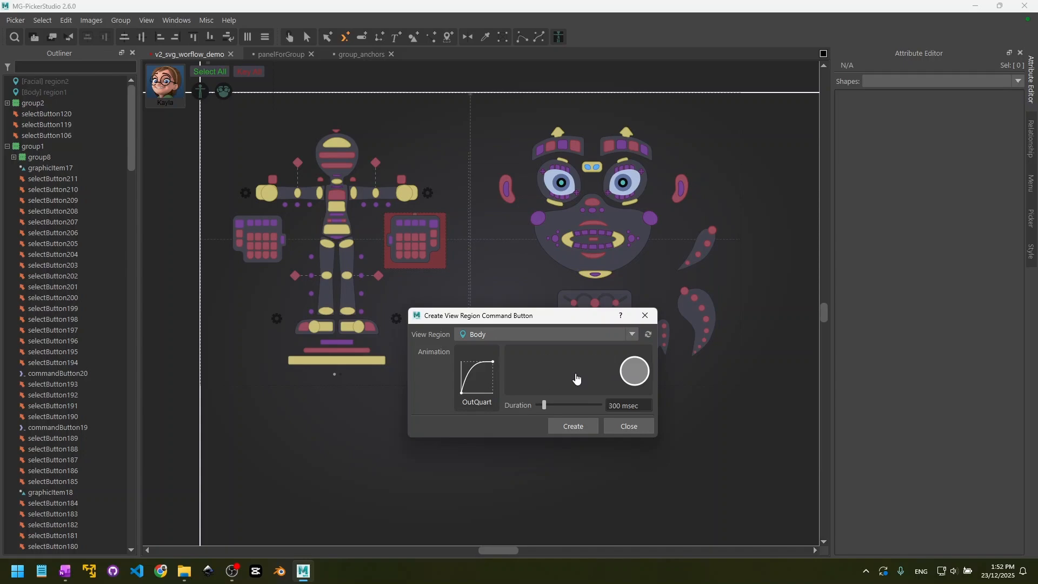
{"action": "double_click", "coordinate": [612, 406]}
{"action": "left_click_drag", "start_coordinate": [639, 406], "coordinate": [591, 408]}
{"action": "left_click", "coordinate": [577, 429]}
{"action": "left_click", "coordinate": [382, 134]}
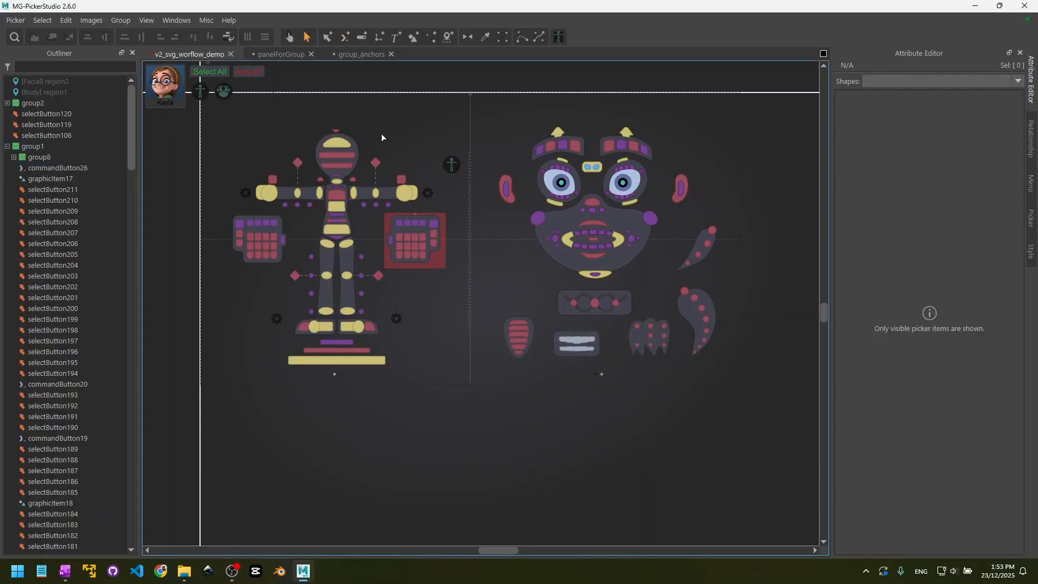
- Test the new Body view region button in the animator view and return to the designer view
{"action": "left_click", "coordinate": [291, 38]}
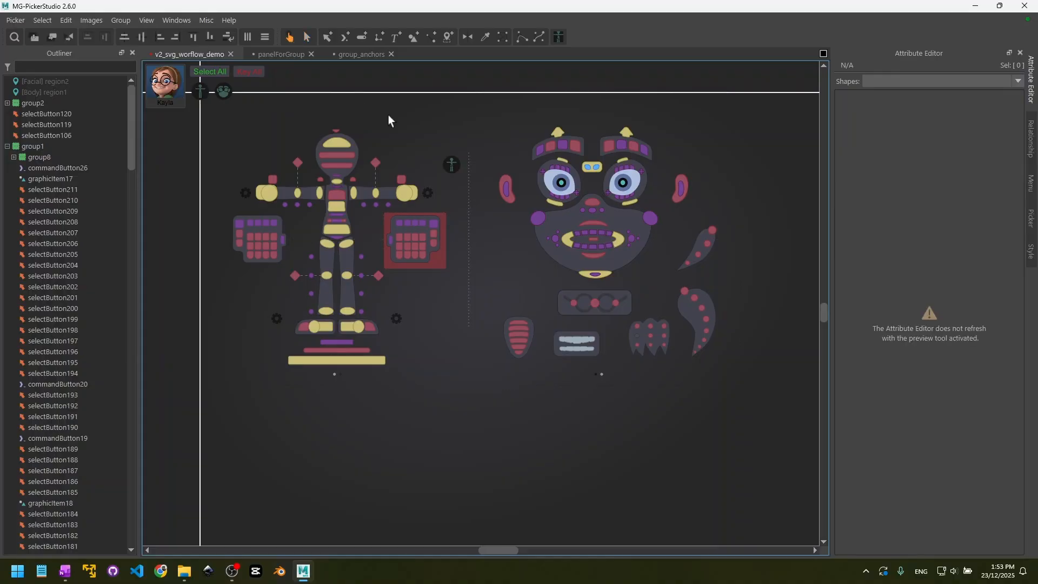
{"action": "key", "text": "ctrl+e"}
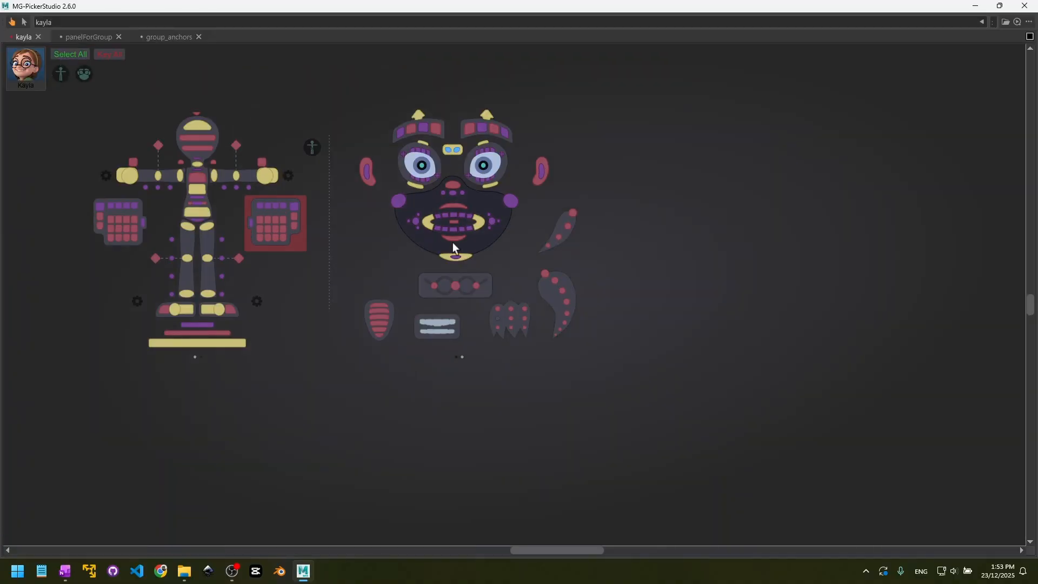
{"action": "left_click", "coordinate": [312, 147]}
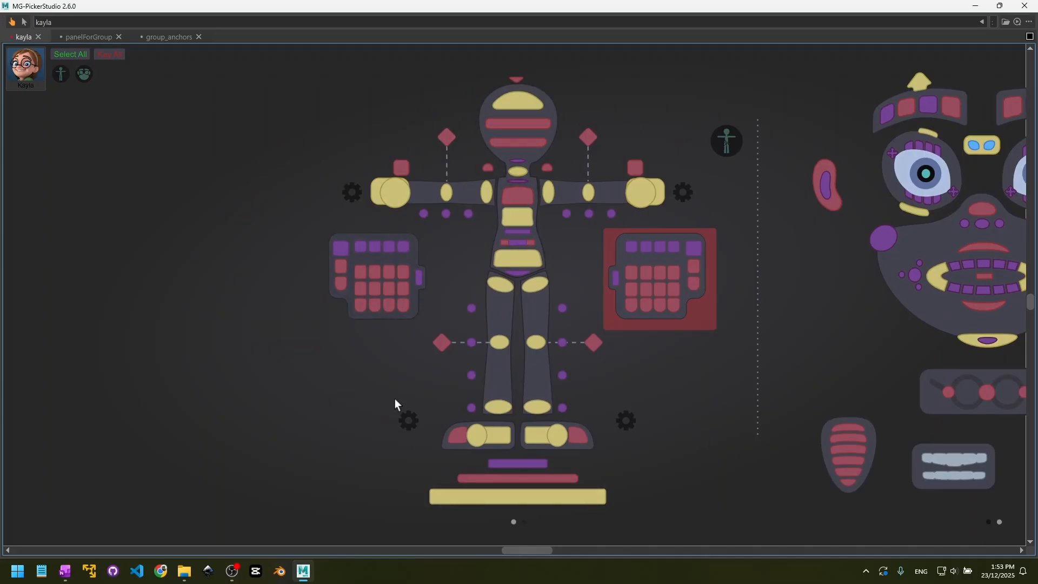
{"action": "key", "text": "ctrl+e"}
- Select the new Body command button and examine its full Python command in a widened Attribute Editor
{"action": "left_click", "coordinate": [429, 230]}
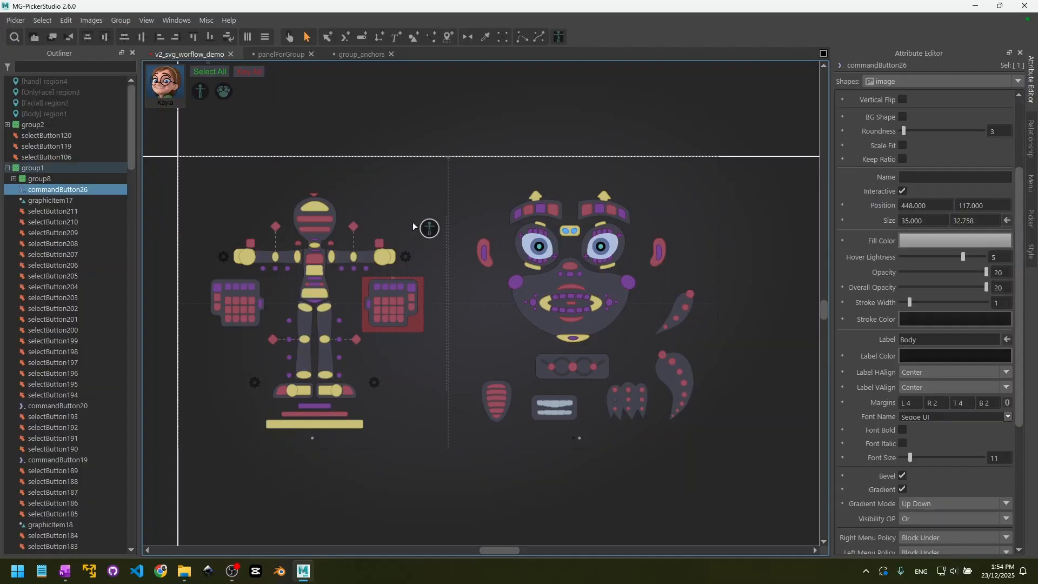
{"action": "scroll", "coordinate": [862, 390], "scroll_direction": "down", "scroll_amount": 5}
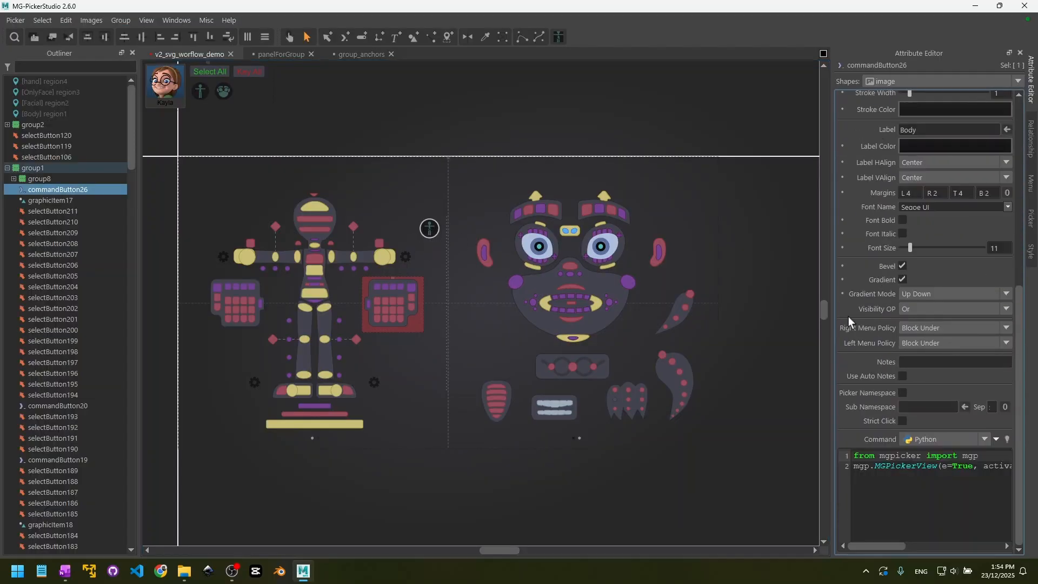
{"action": "left_click_drag", "start_coordinate": [831, 323], "coordinate": [622, 324]}
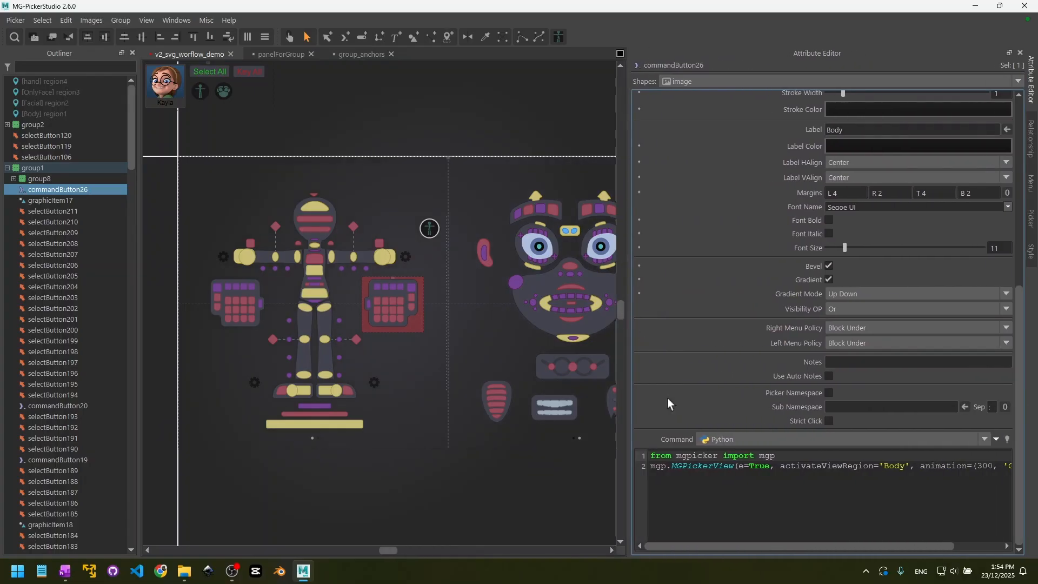
{"action": "double_click", "coordinate": [697, 456]}
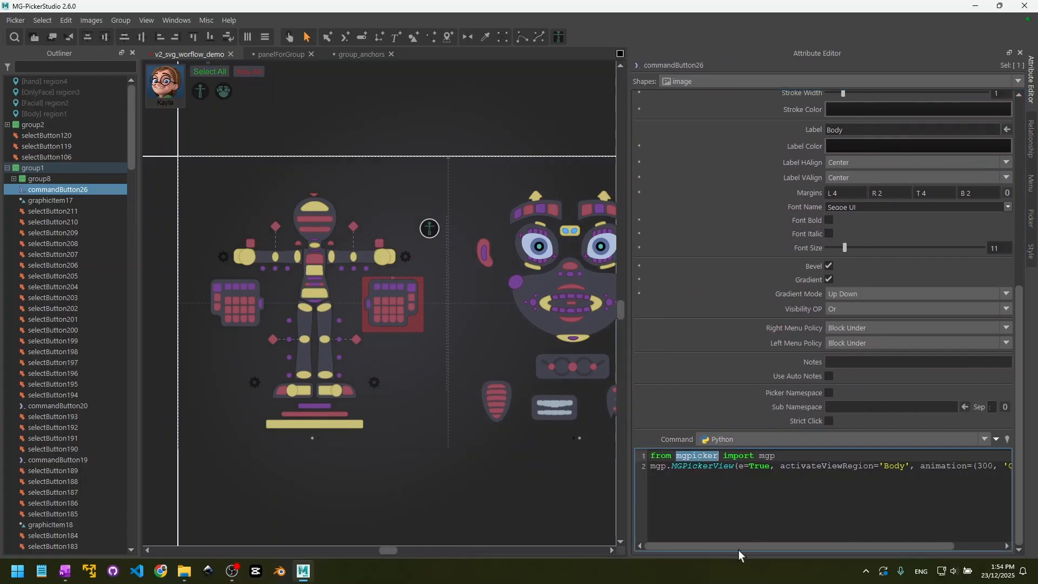
{"action": "left_click_drag", "start_coordinate": [742, 547], "coordinate": [814, 547]}
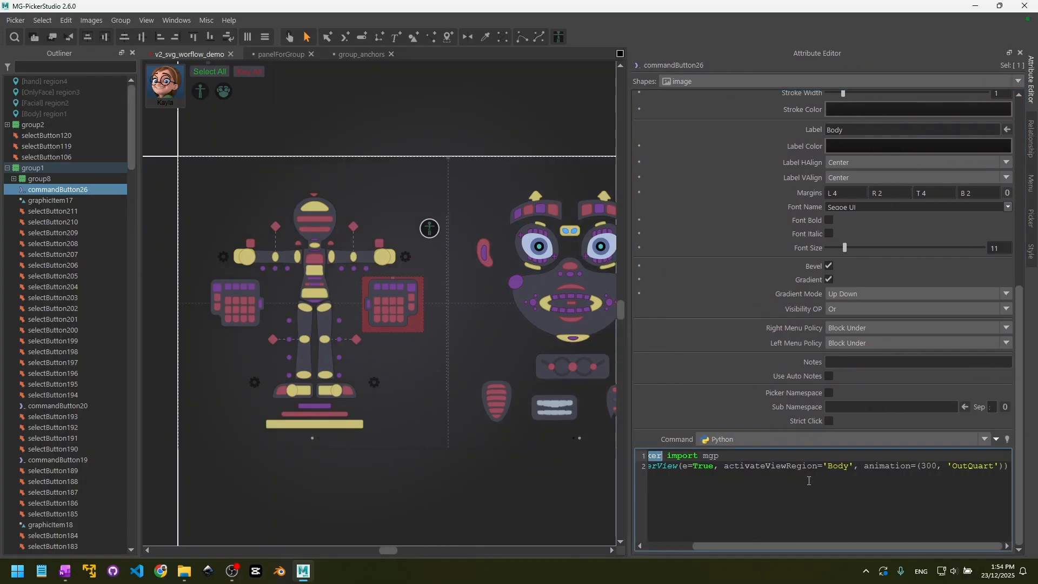
- Add an attribute button in the empty area above the Body command button
{"action": "left_click", "coordinate": [471, 382]}
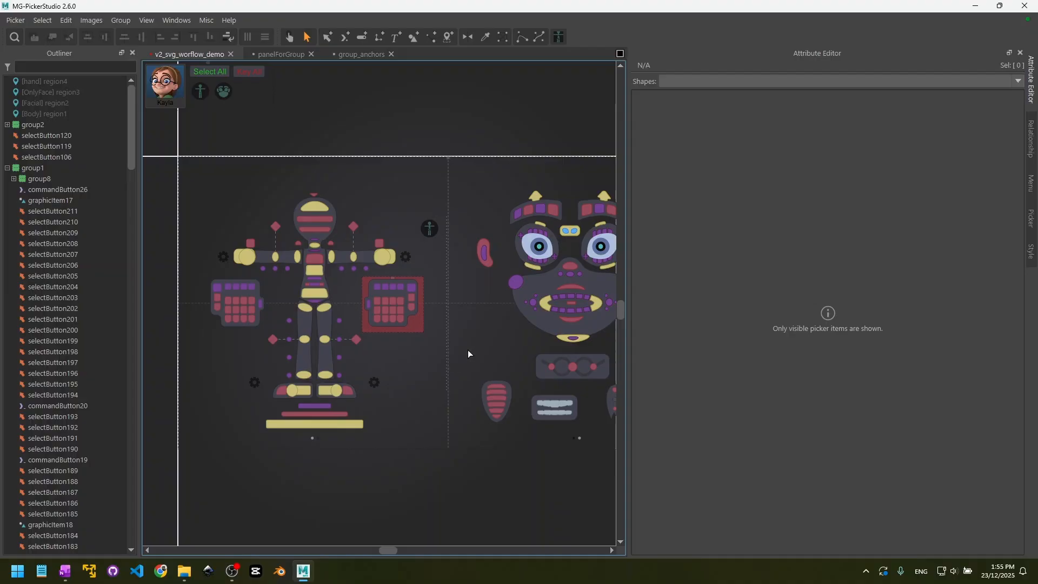
{"action": "middle_click_drag", "start_coordinate": [480, 321], "coordinate": [378, 322]}
{"action": "left_click", "coordinate": [341, 190]}
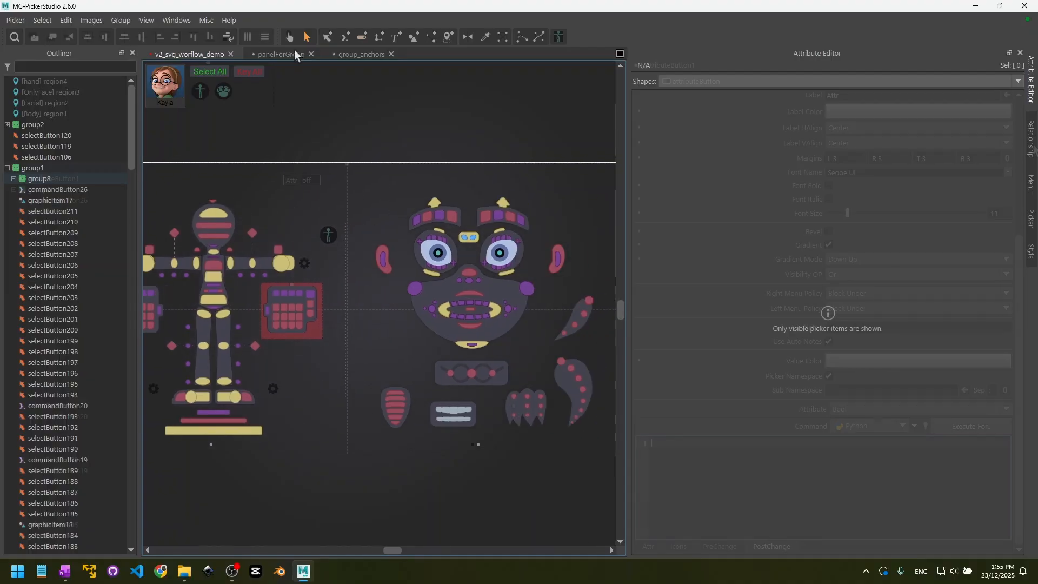
- Open the Loaded callback script of the v2_svg_worflow_demo picker for editing
{"action": "left_click", "coordinate": [1032, 218]}
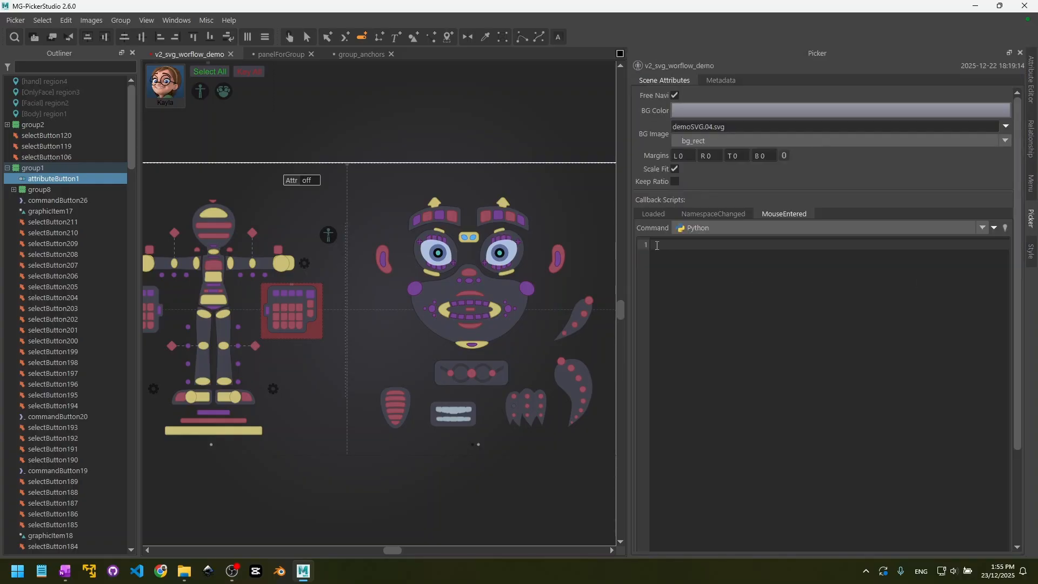
{"action": "left_click", "coordinate": [665, 215]}
{"action": "left_click", "coordinate": [703, 269]}
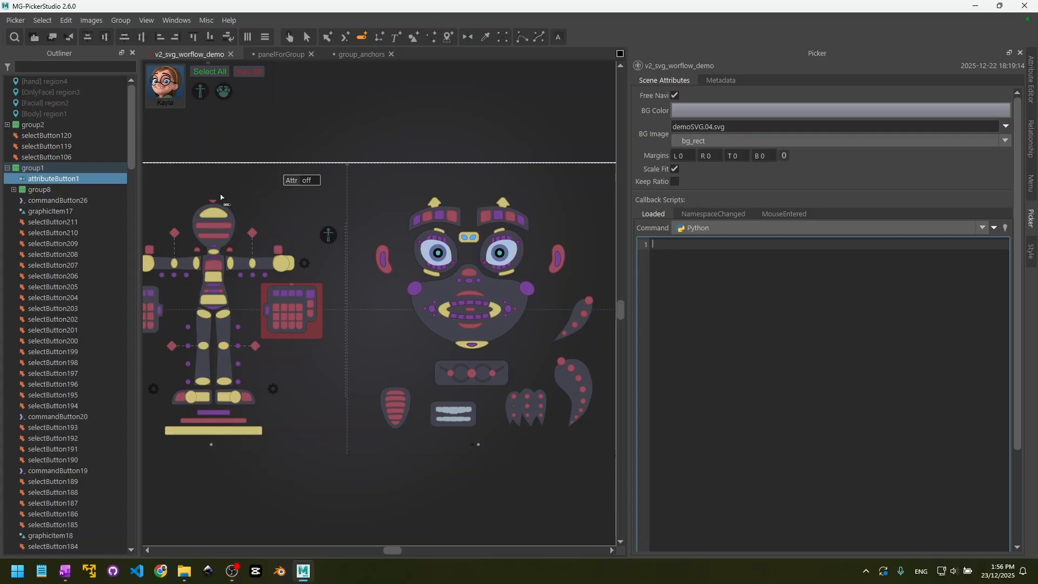
{"action": "middle_click_drag", "start_coordinate": [220, 198], "coordinate": [359, 189]}
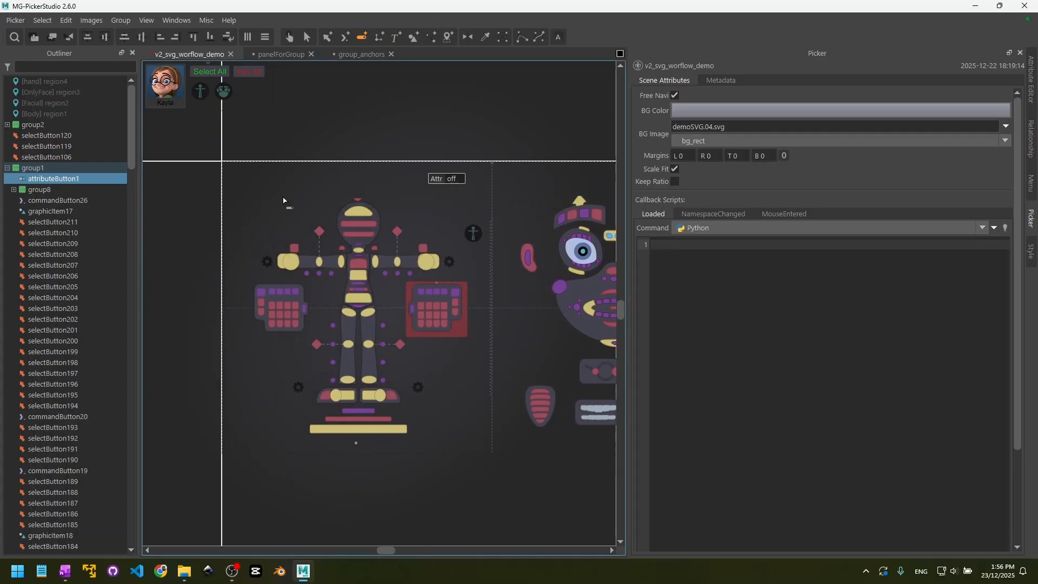
{"action": "left_click", "coordinate": [679, 244]}
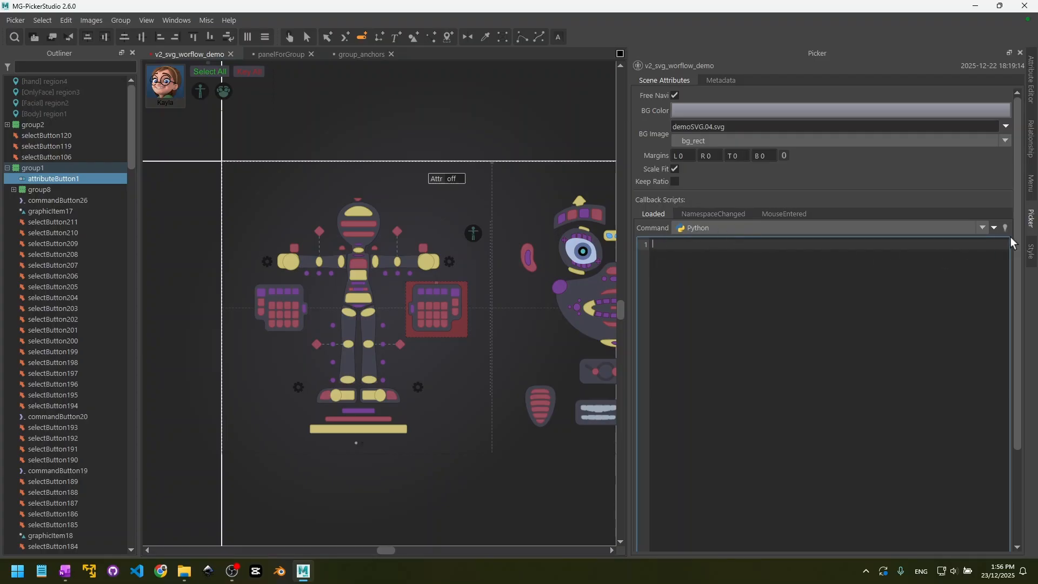
- Insert a view region animation snippet for Body with the OutQuart curve and 300 msec duration into the Loaded script
{"action": "left_click", "coordinate": [994, 228]}
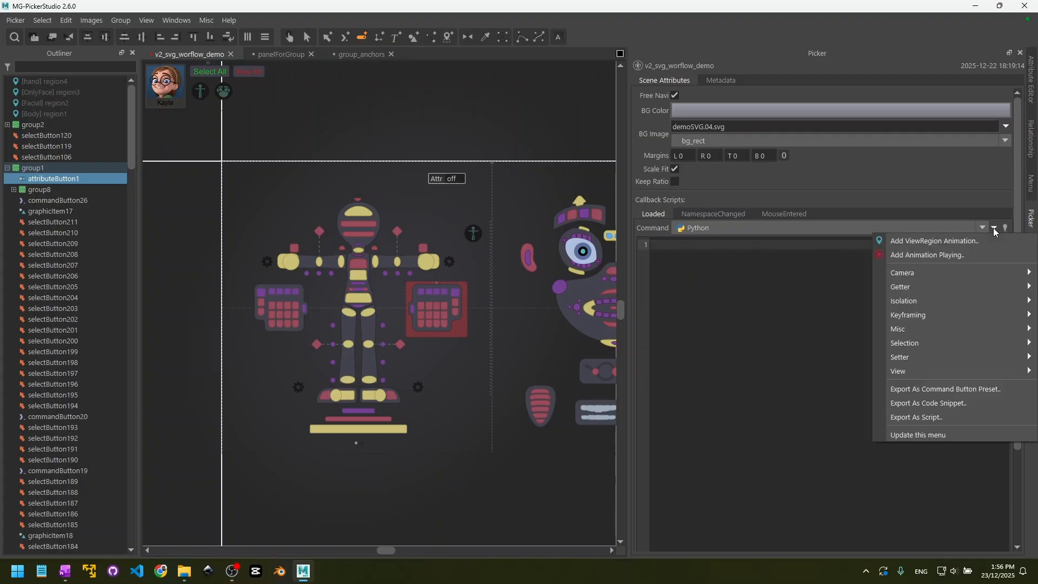
{"action": "left_click", "coordinate": [925, 241]}
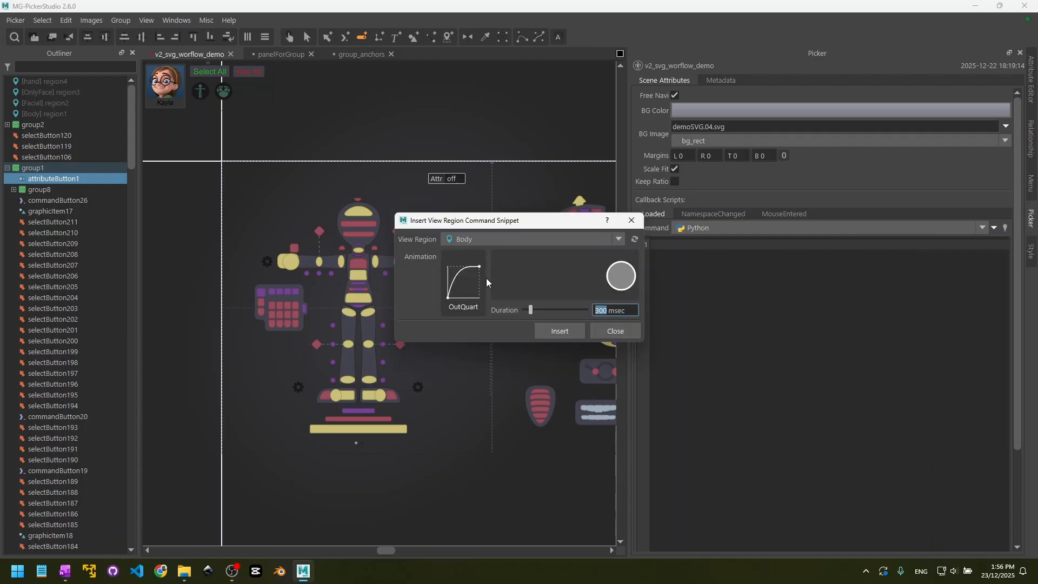
{"action": "left_click", "coordinate": [464, 279]}
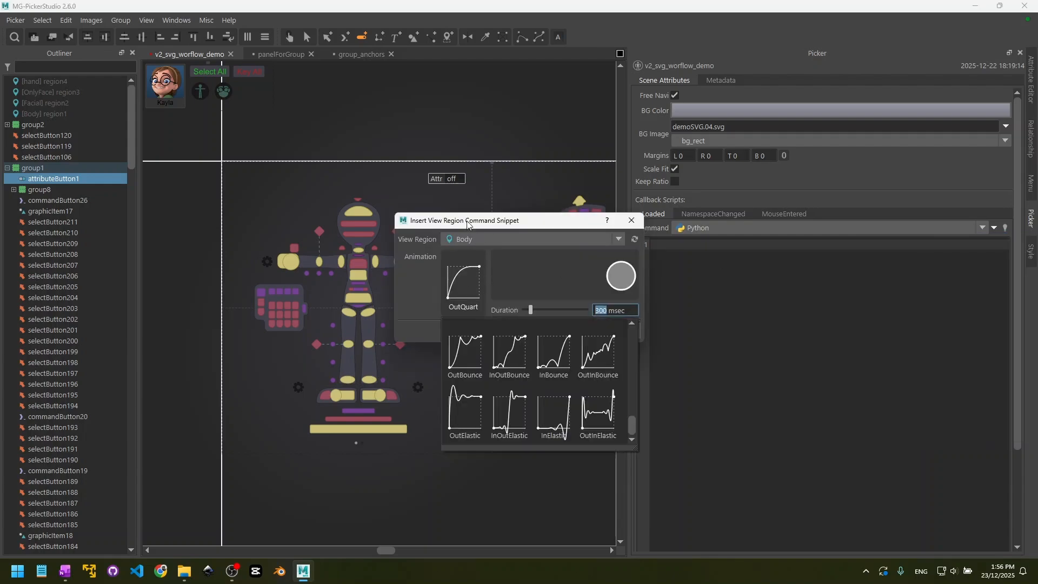
{"action": "left_click", "coordinate": [420, 288]}
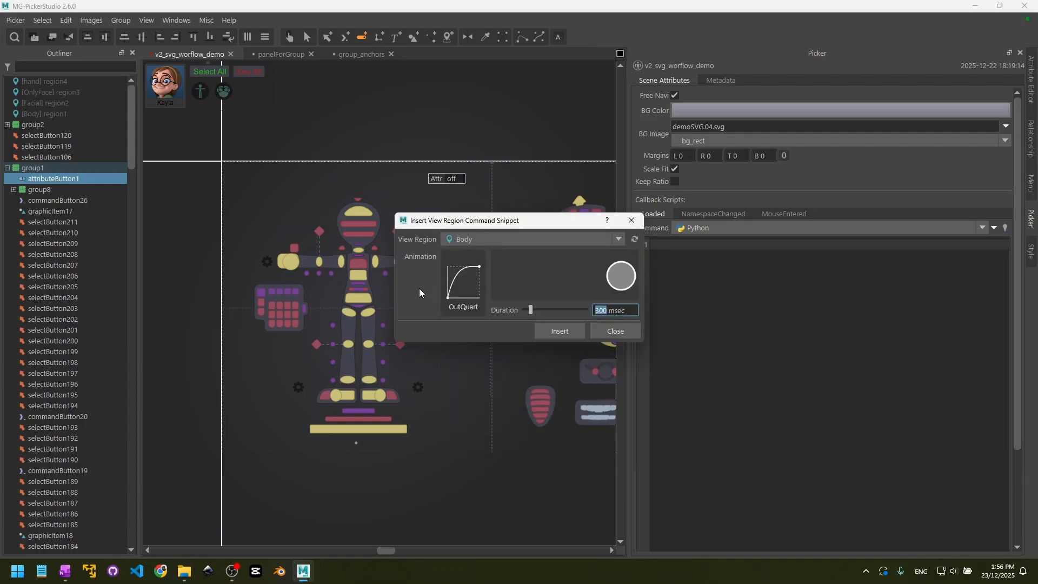
{"action": "left_click", "coordinate": [559, 330]}
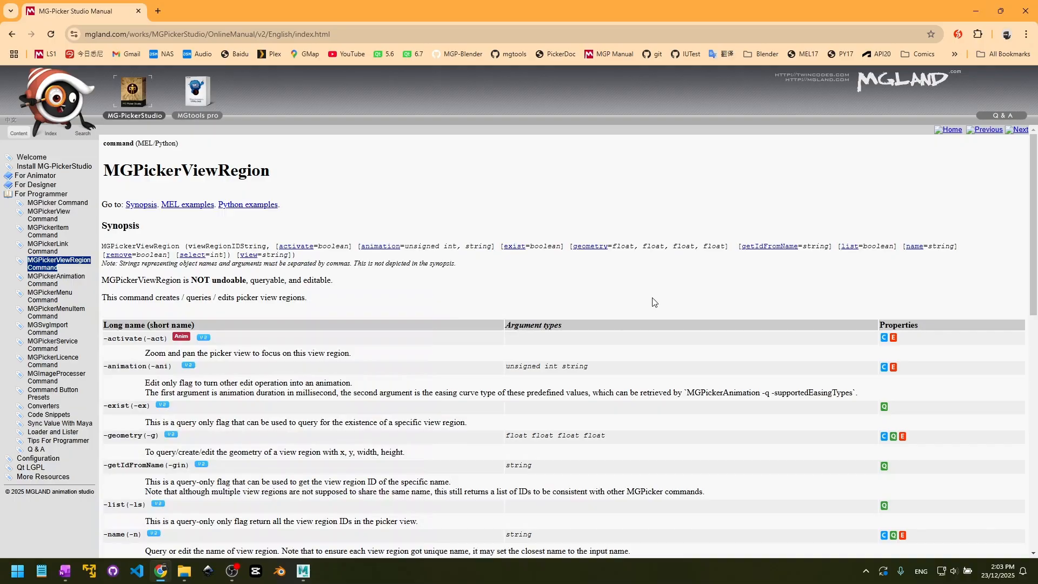
- Examine the MGPickerViewRegion command reference in the online MG-PickerStudio manual in the browser
{"action": "left_click_drag", "start_coordinate": [271, 180], "coordinate": [97, 165]}
{"action": "left_click", "coordinate": [311, 173]}
{"action": "left_click_drag", "start_coordinate": [276, 178], "coordinate": [144, 172]}
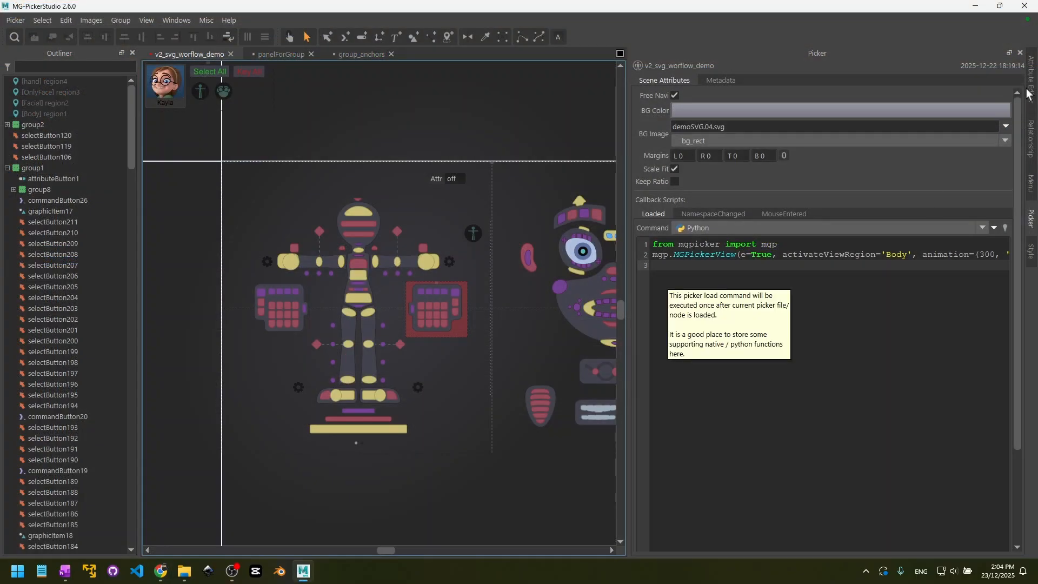
- Examine the attributes of the vertical separator graphic between body and face, and test its interactivity with the preview tool
{"action": "left_click", "coordinate": [1030, 86]}
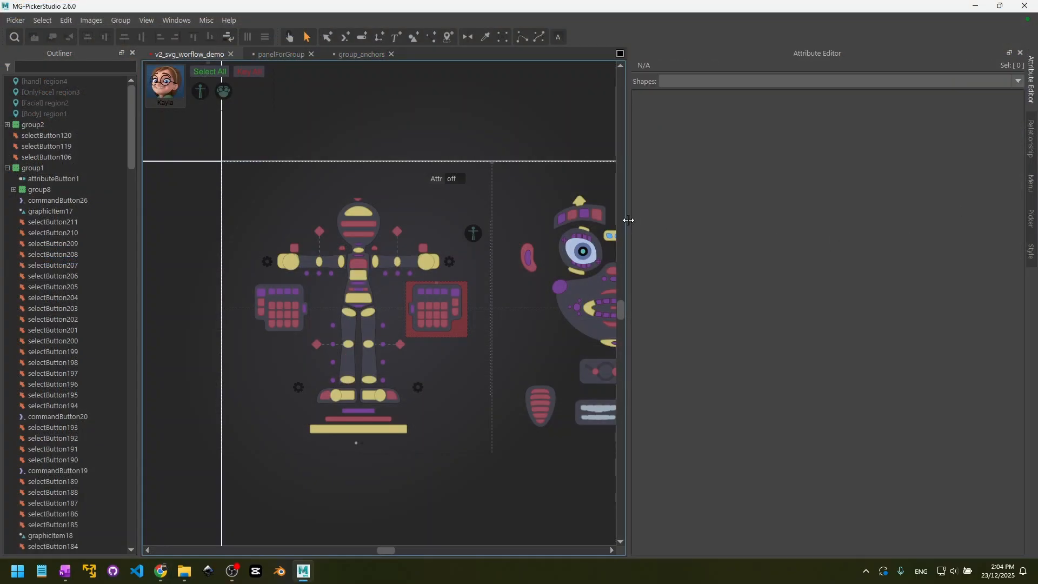
{"action": "left_click_drag", "start_coordinate": [628, 220], "coordinate": [745, 238]}
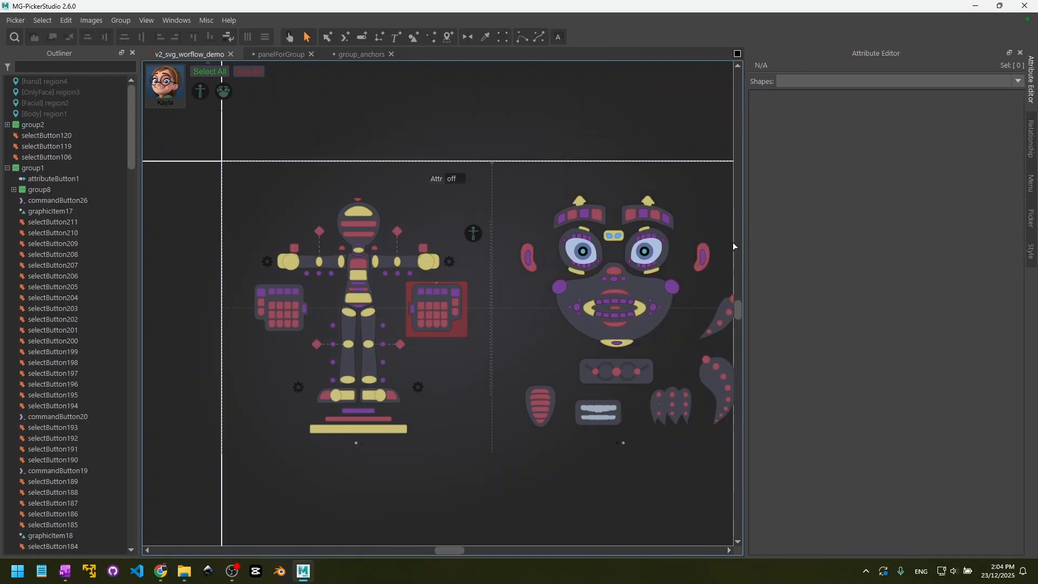
{"action": "left_click", "coordinate": [490, 222]}
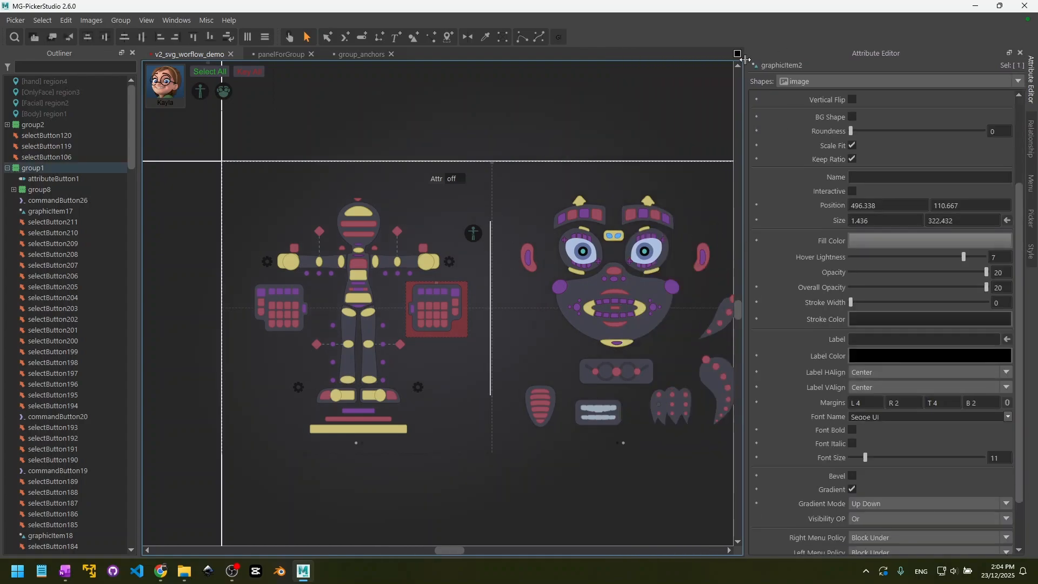
{"action": "scroll", "coordinate": [788, 201], "scroll_direction": "up", "scroll_amount": 3}
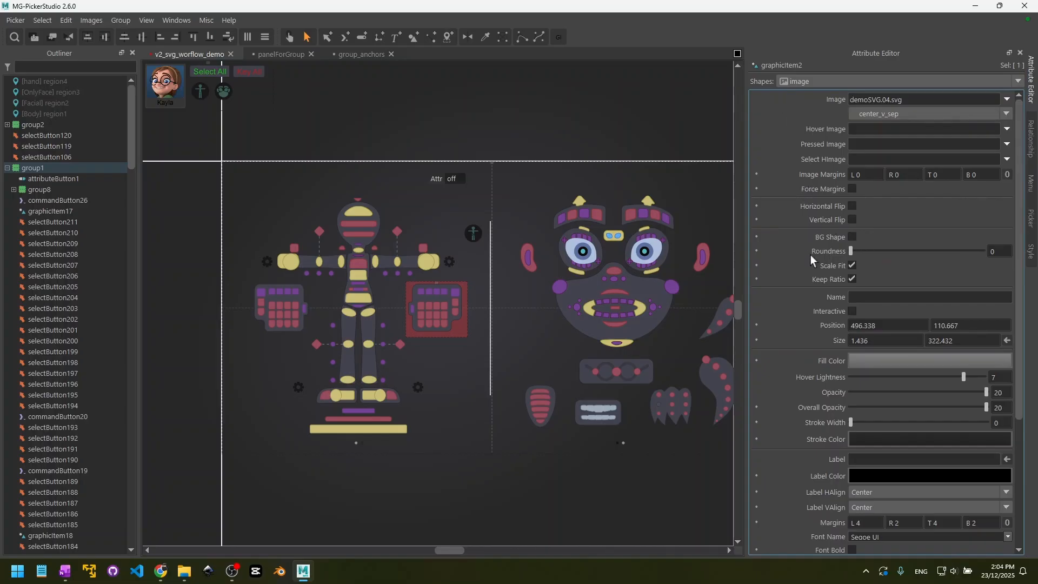
{"action": "scroll", "coordinate": [832, 309], "scroll_direction": "down", "scroll_amount": 1}
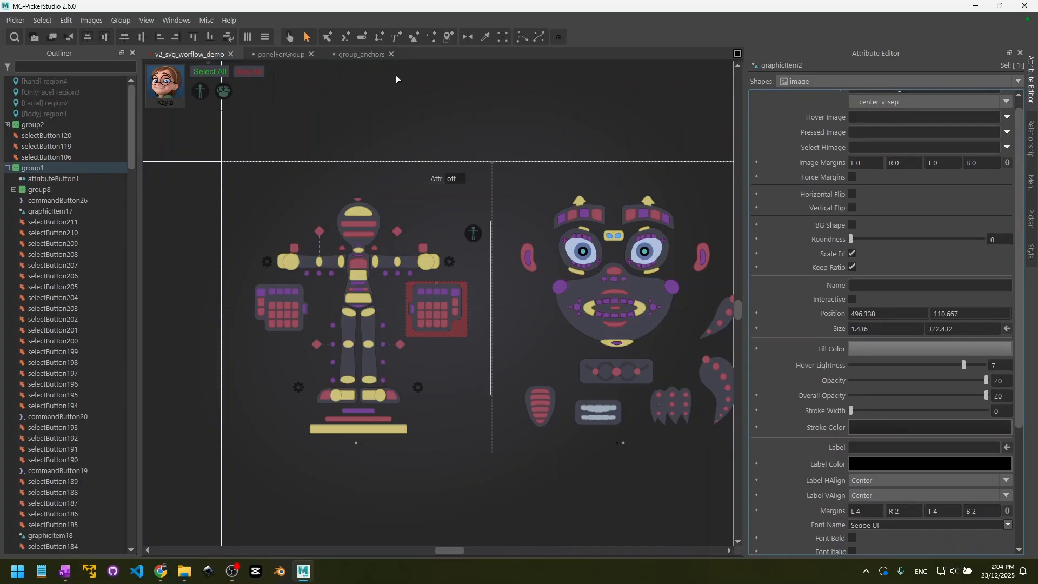
{"action": "left_click", "coordinate": [290, 38]}
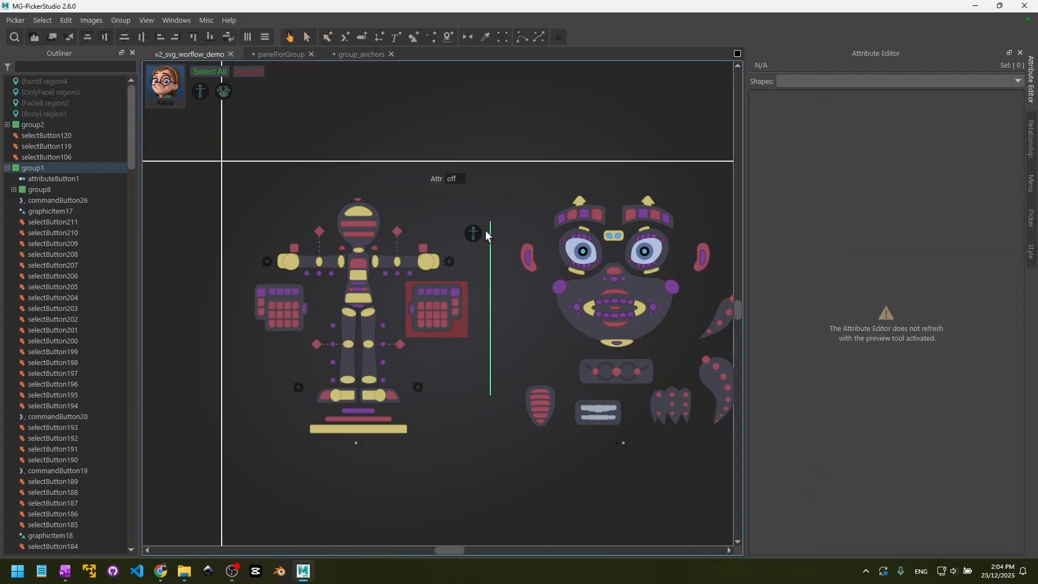
{"action": "left_click", "coordinate": [505, 220]}
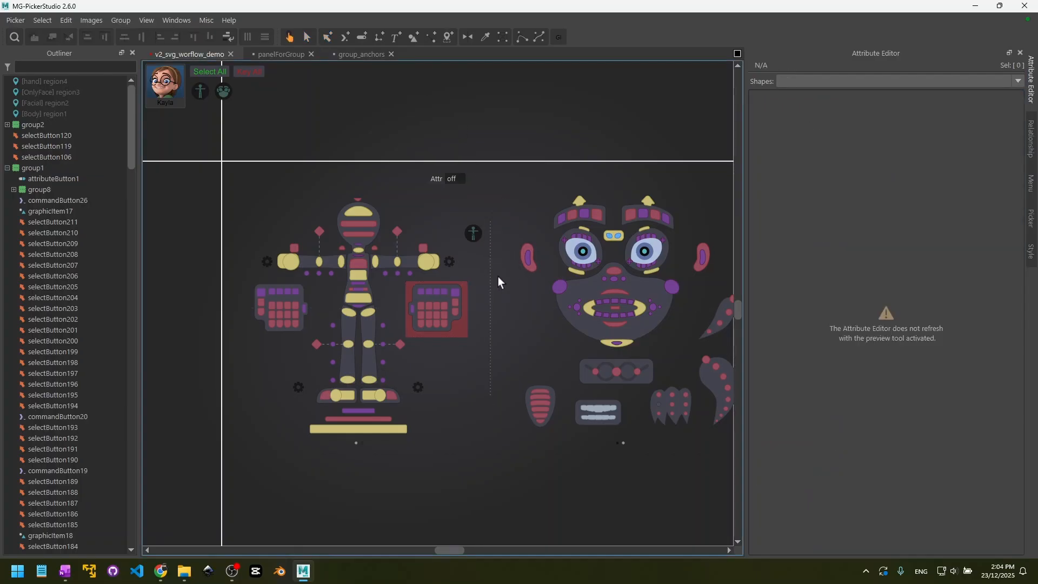
- Return to the selection tool, inspect the vertical separator graphic between body and face, and clear the selection
{"action": "left_click", "coordinate": [312, 38]}
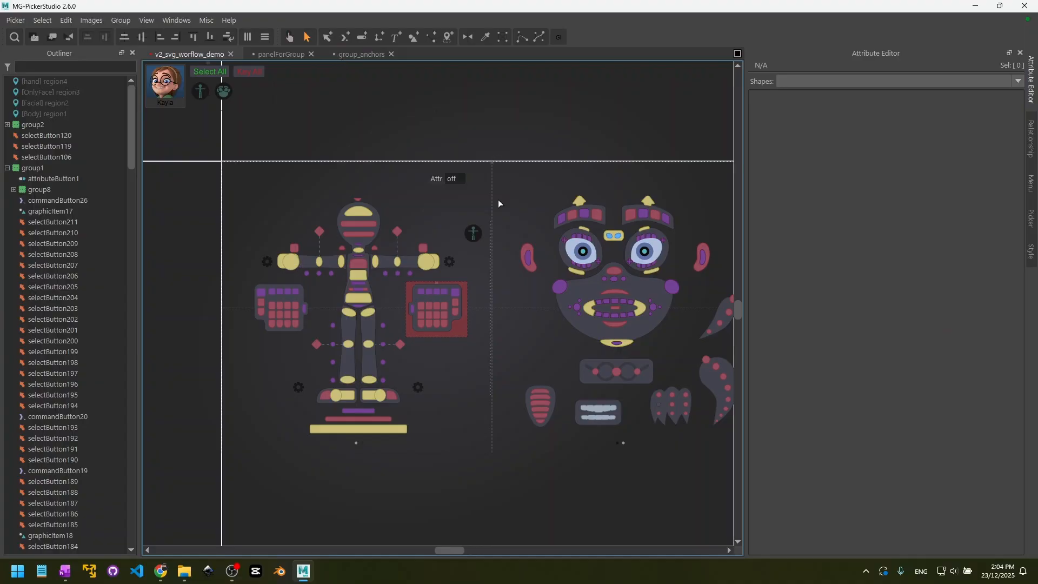
{"action": "left_click", "coordinate": [490, 226]}
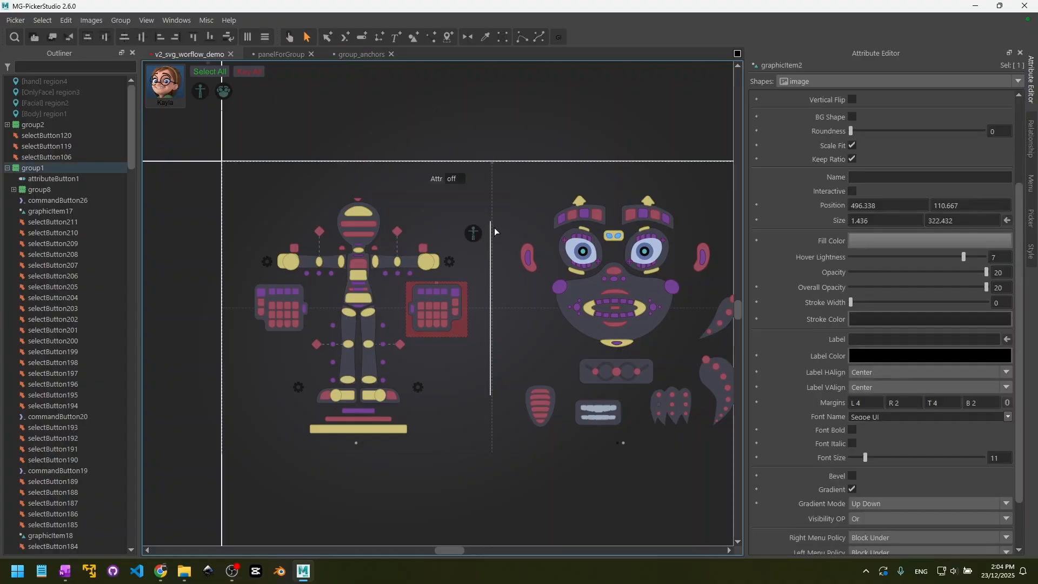
{"action": "left_click", "coordinate": [495, 228]}
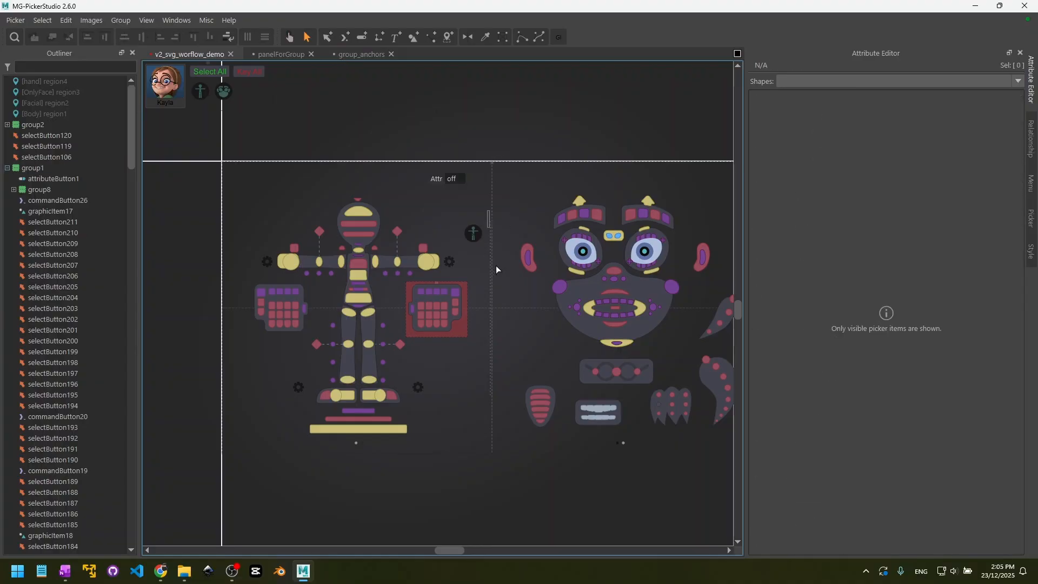
{"action": "left_click_drag", "start_coordinate": [496, 266], "coordinate": [497, 339]}
{"action": "left_click", "coordinate": [416, 88]}
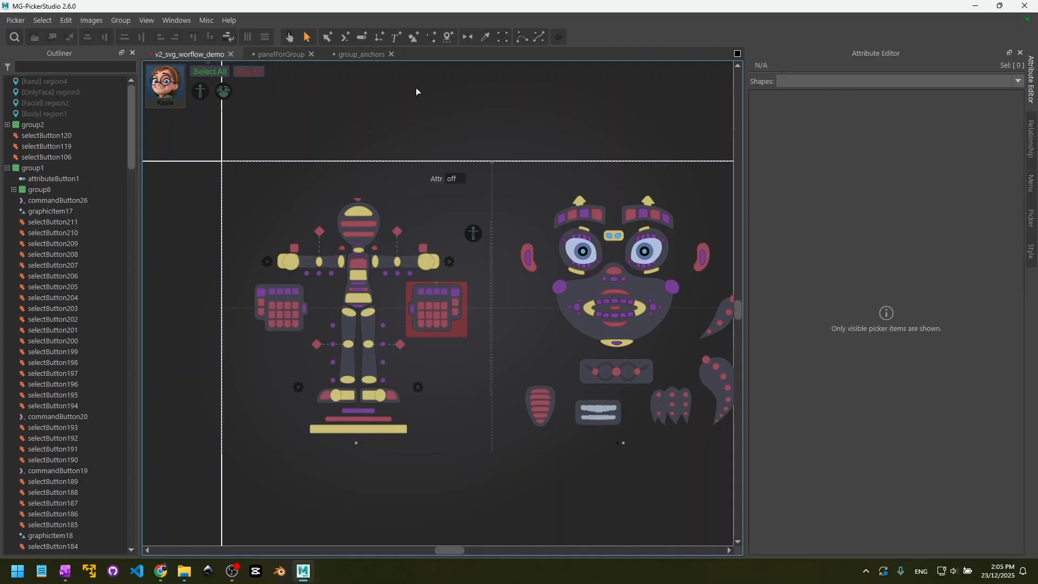
- Draw a tall graphic item about 52 by 179 above the body's head and examine its image and Interactive attributes
{"action": "left_click", "coordinate": [412, 38]}
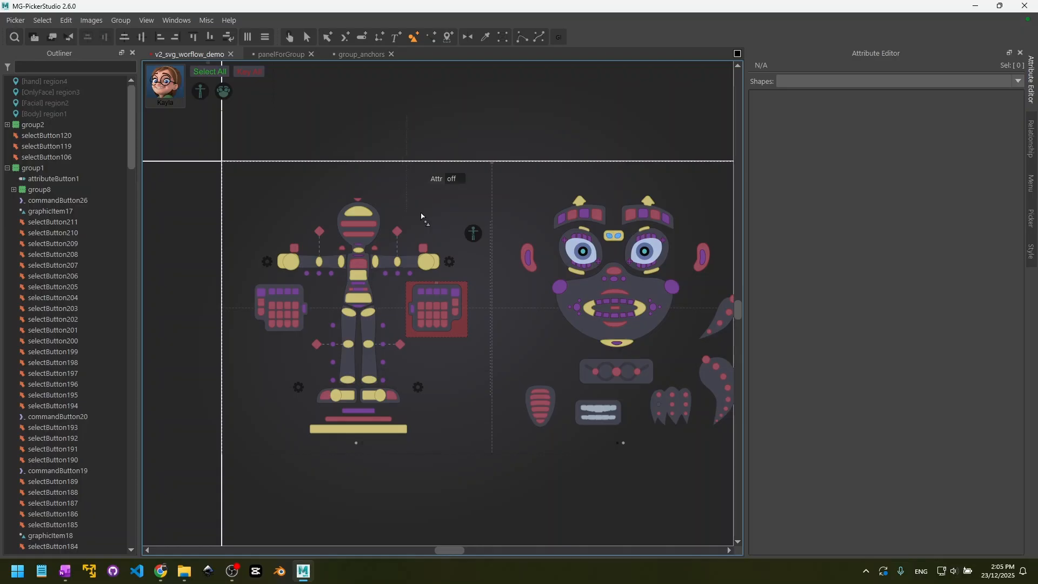
{"action": "left_click_drag", "start_coordinate": [394, 116], "coordinate": [420, 212]}
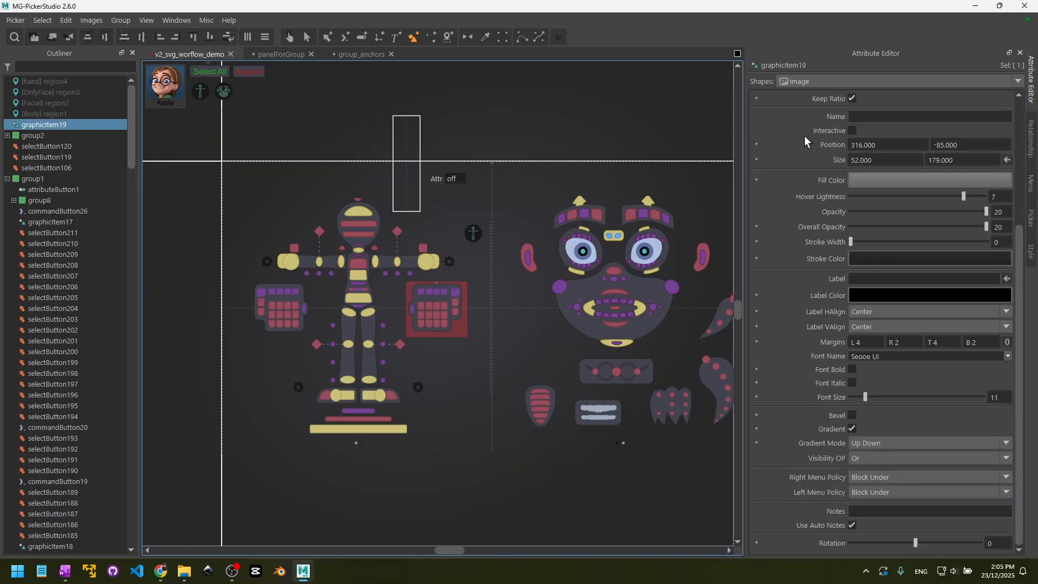
{"action": "scroll", "coordinate": [806, 142], "scroll_direction": "up", "scroll_amount": 3}
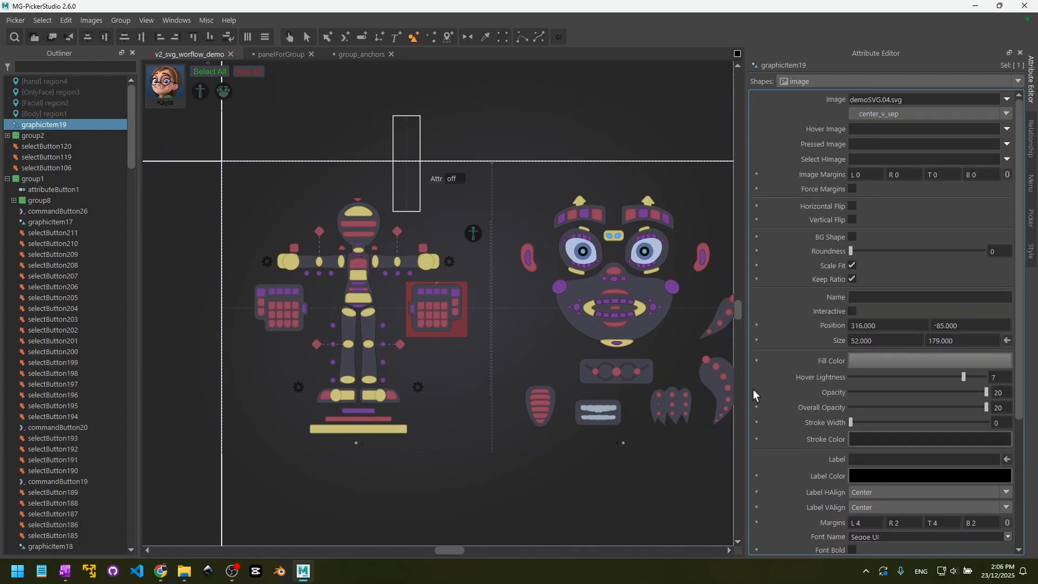
{"action": "scroll", "coordinate": [754, 389], "scroll_direction": "down", "scroll_amount": 3}
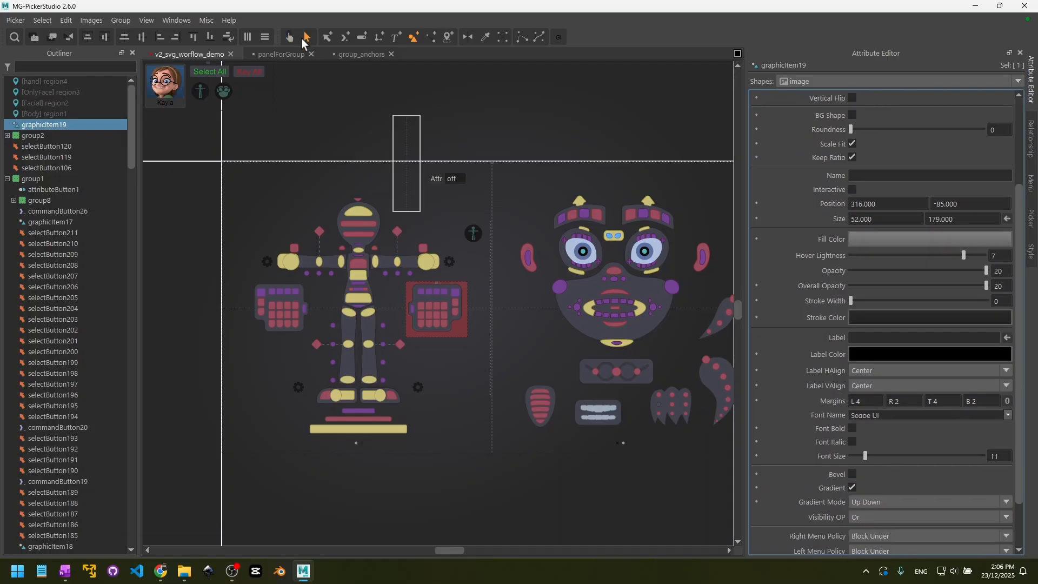
- Delete the newly drawn graphic item above the body
{"action": "key", "text": "Delete"}
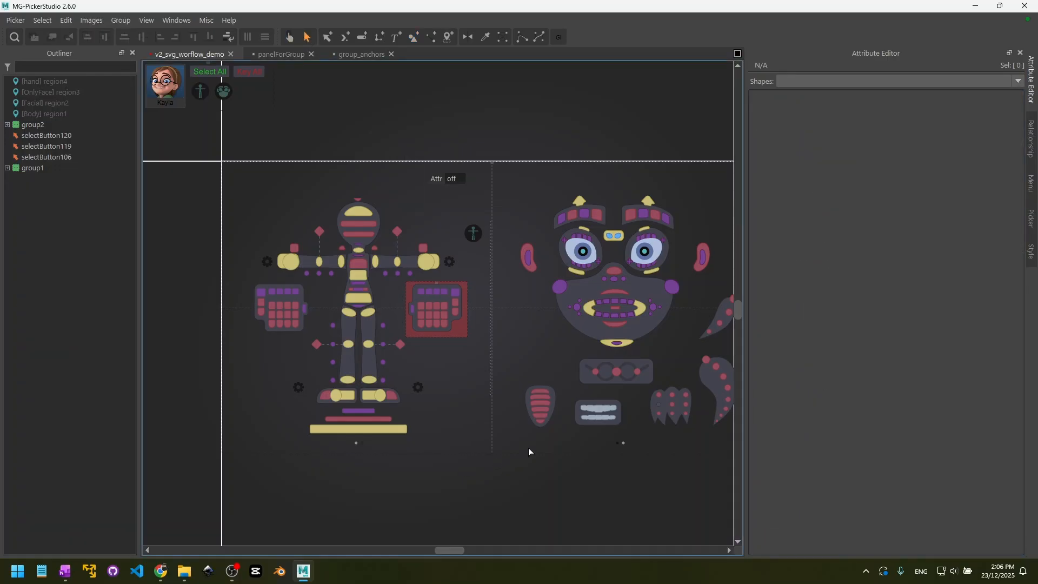
{"action": "middle_click_drag", "start_coordinate": [572, 451], "coordinate": [510, 434]}
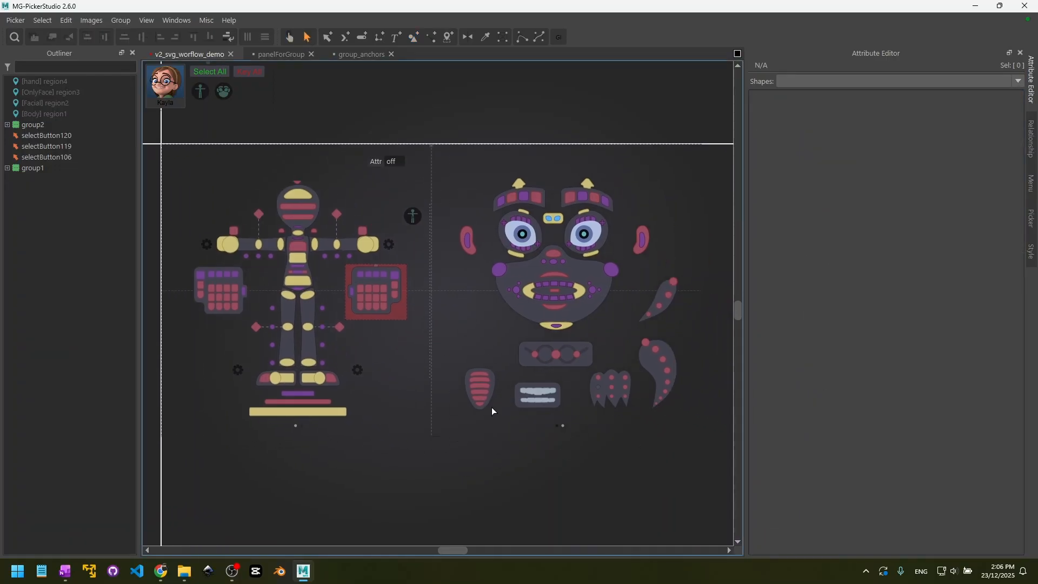